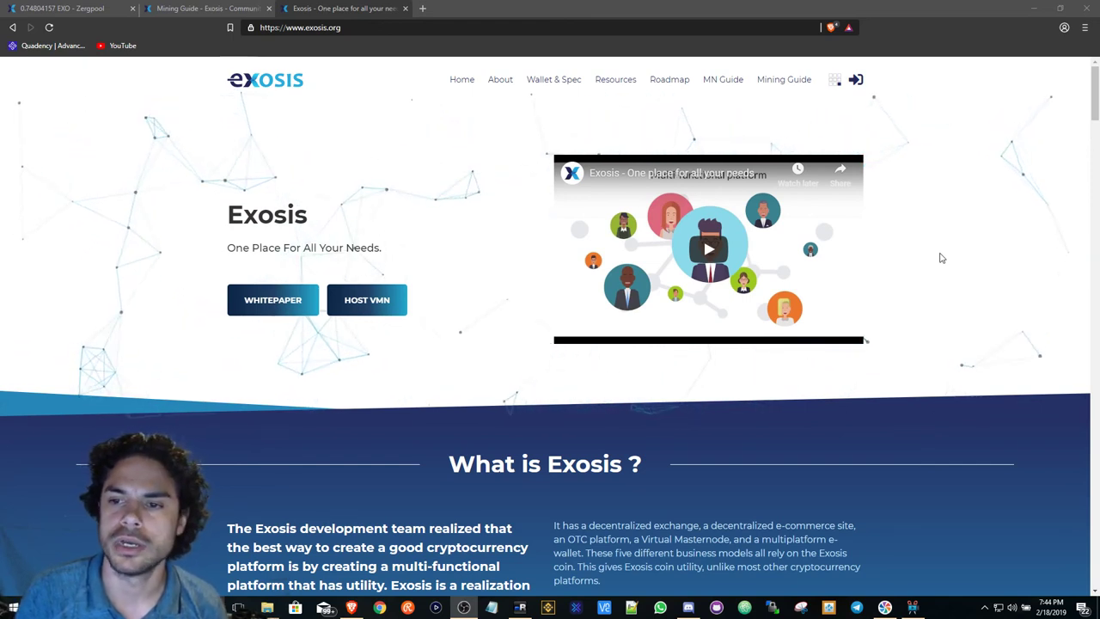
Show the Exosis site's Wallet & Spec section, then bring the mRemoteNG window over the browser.
left_click(941, 258)
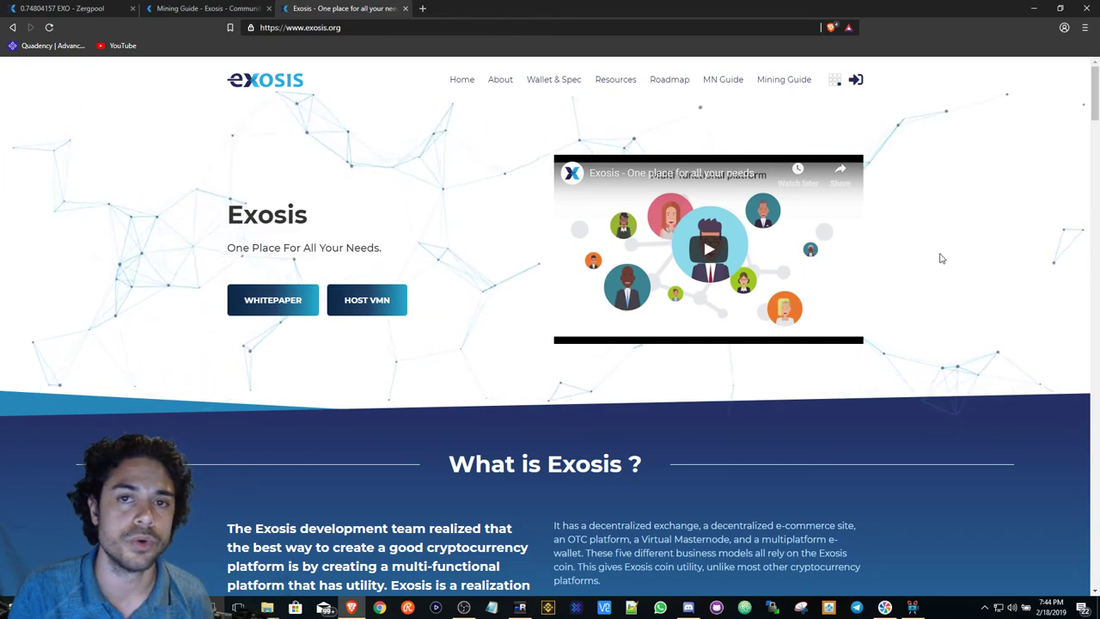
left_click(555, 85)
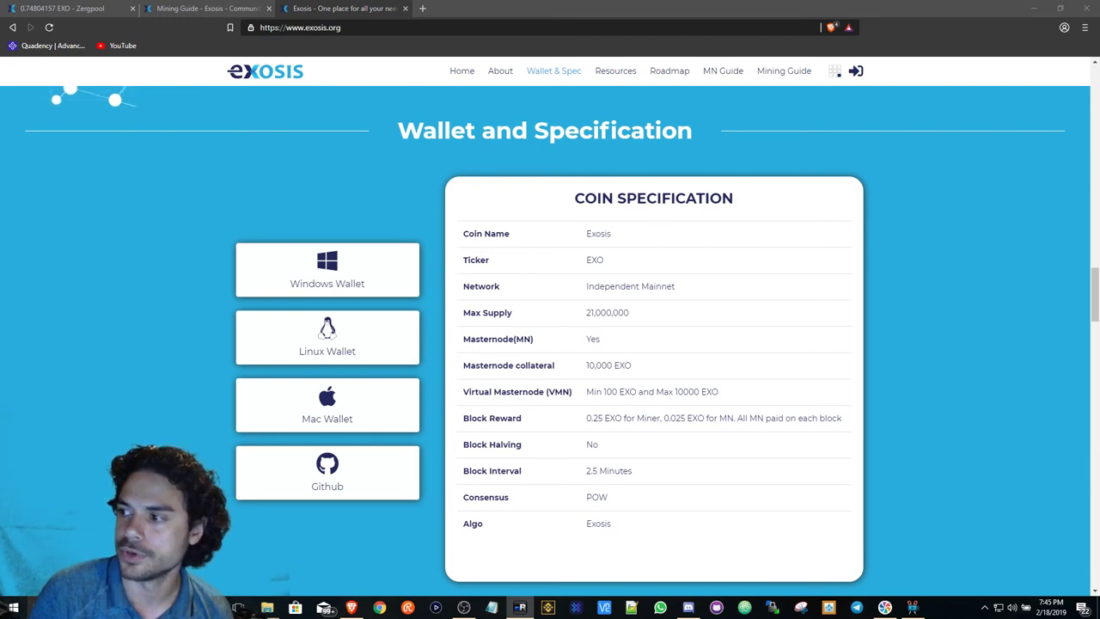
left_click_drag(756, 2, 598, 2)
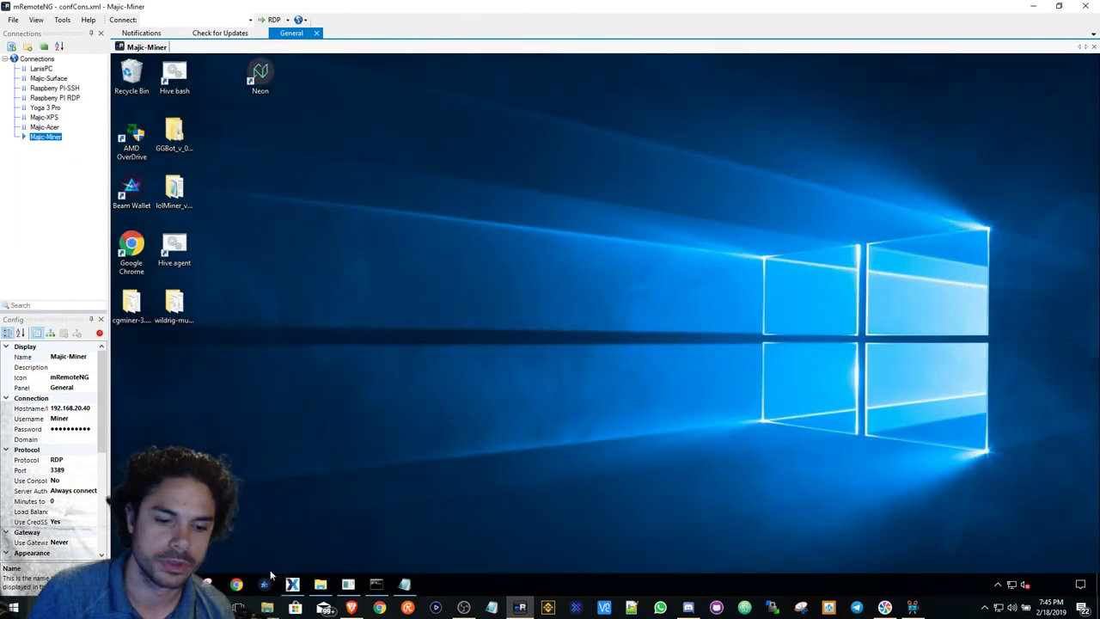
Open Exosis Core Wallet's Receiving addresses list and select the Miner address.
left_click(292, 585)
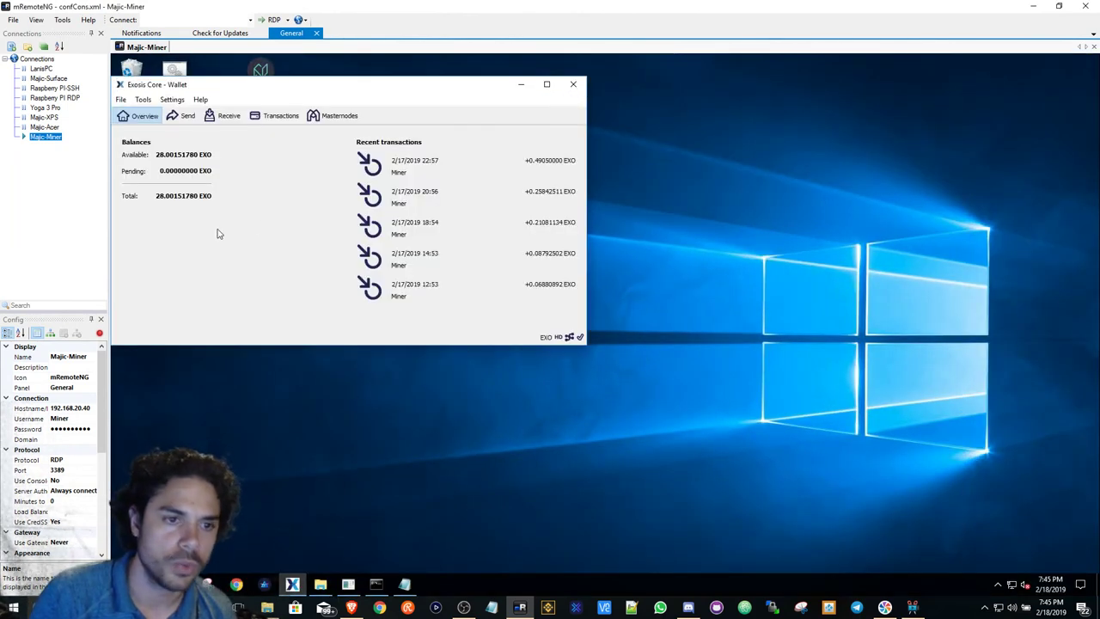
left_click(122, 100)
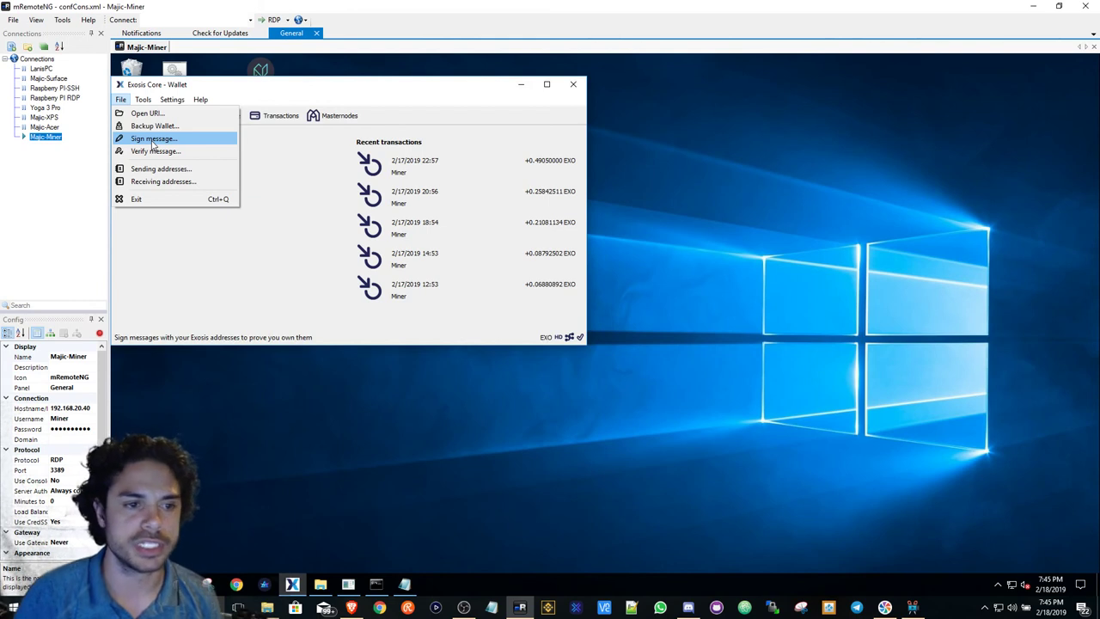
left_click(167, 182)
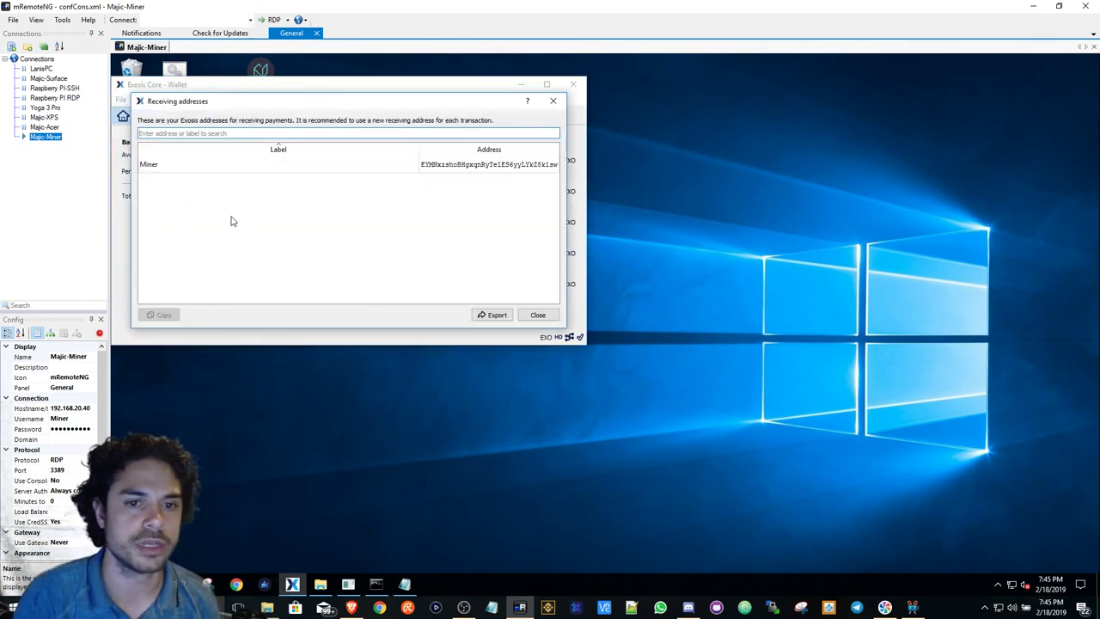
left_click(486, 165)
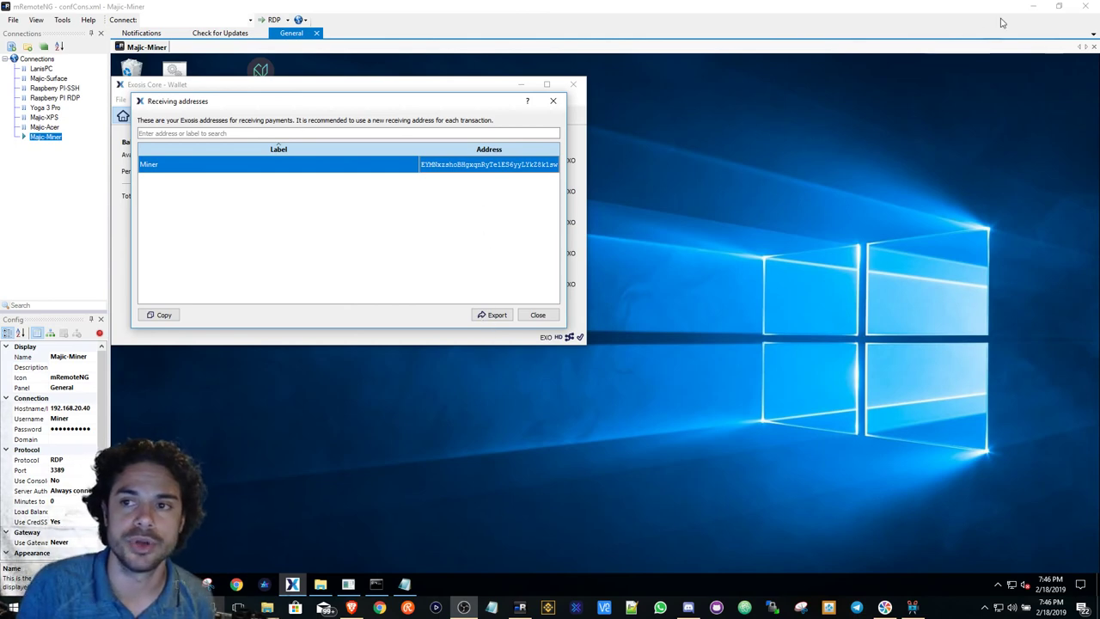
Minimize mRemoteNG and open the Mining Guide from the site nav in a new tab.
left_click(1031, 8)
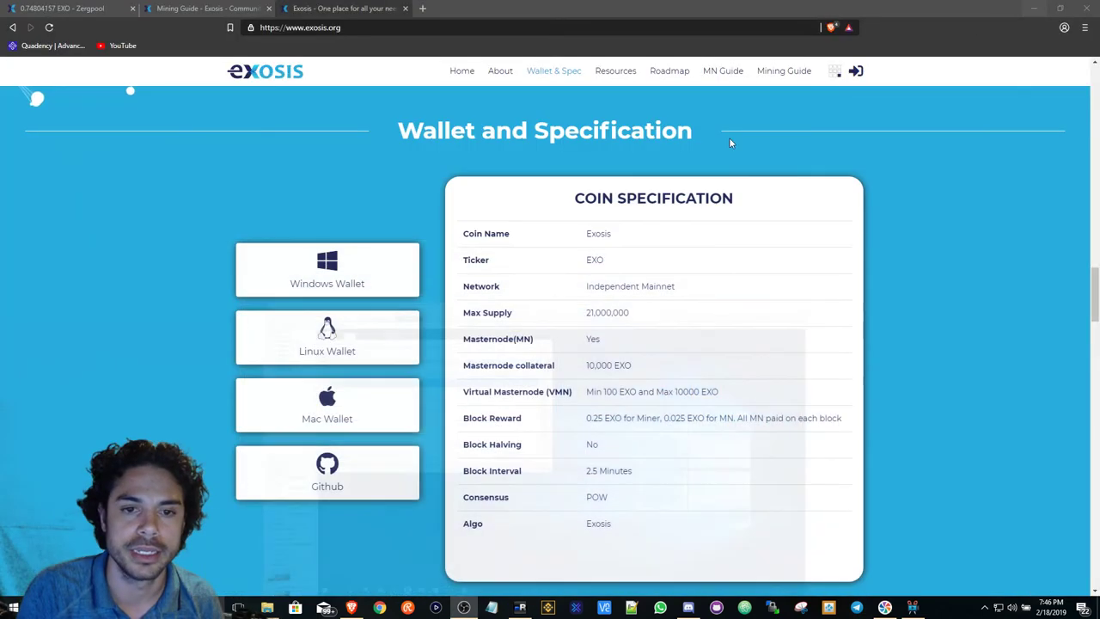
left_click(208, 10)
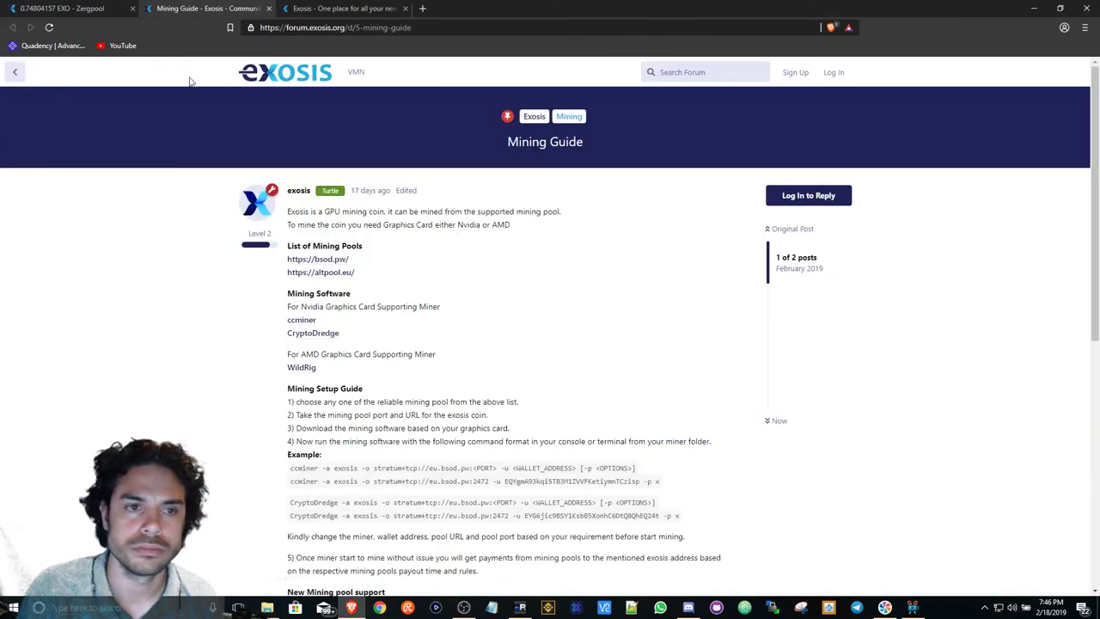
left_click(340, 9)
scroll(536, 189, "up", 3)
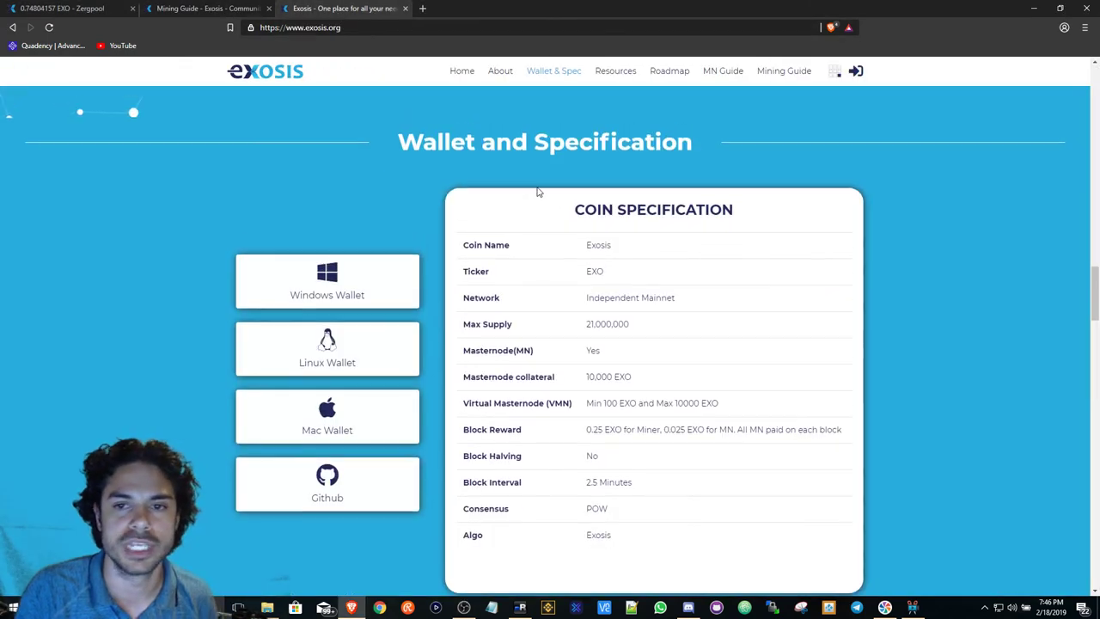
left_click(778, 73)
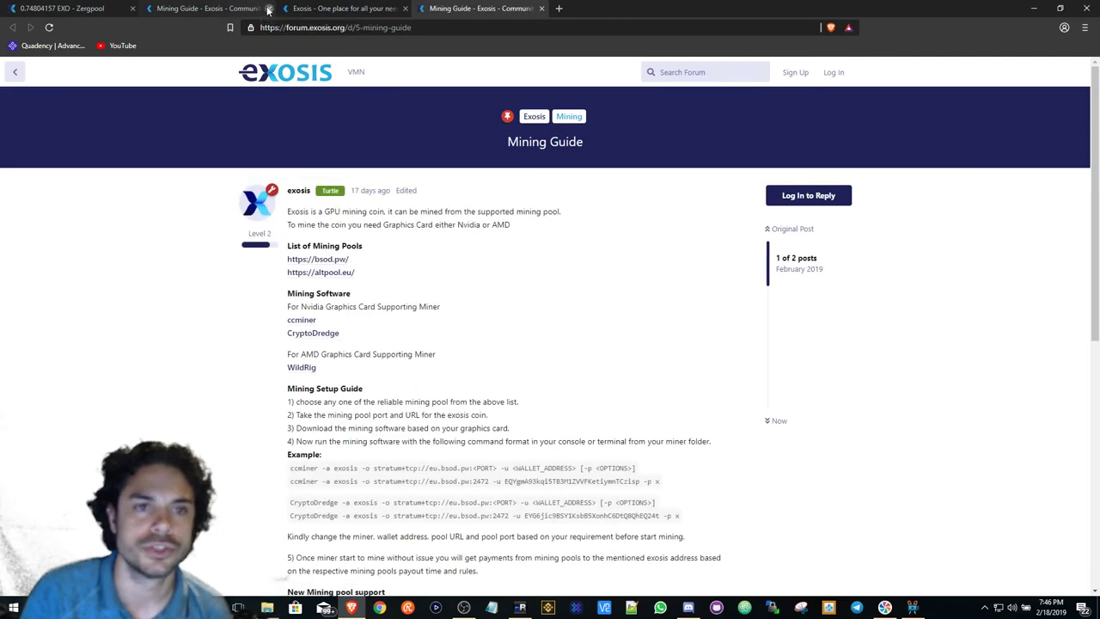
left_click(268, 9)
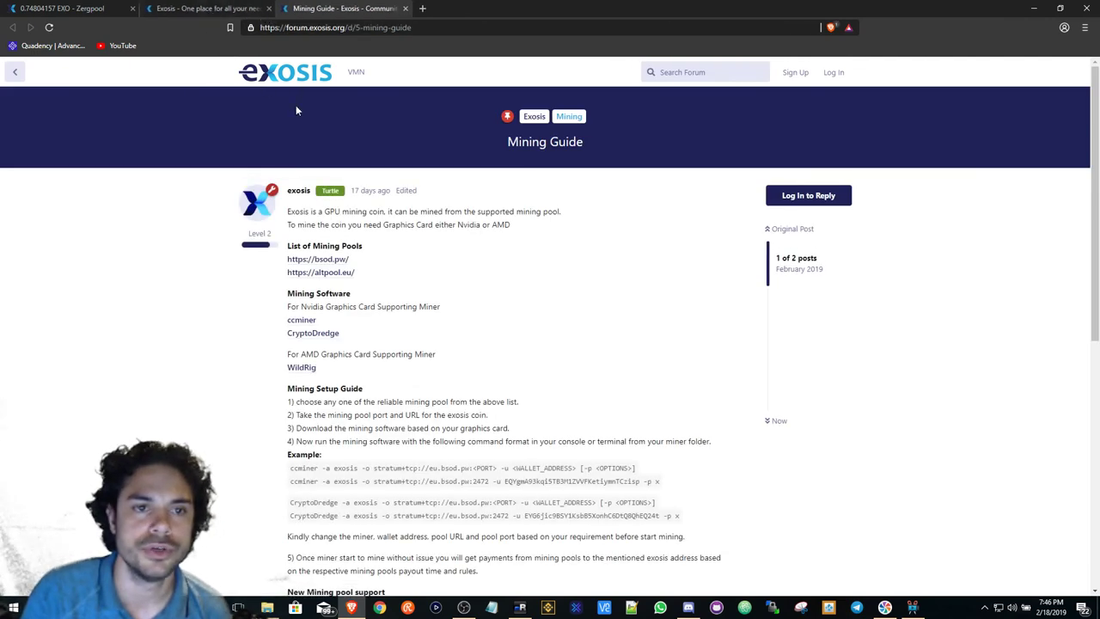
Scroll the Mining Guide to the New Mining pool support heading, highlight it, then scroll back.
scroll(290, 257, "down", 1)
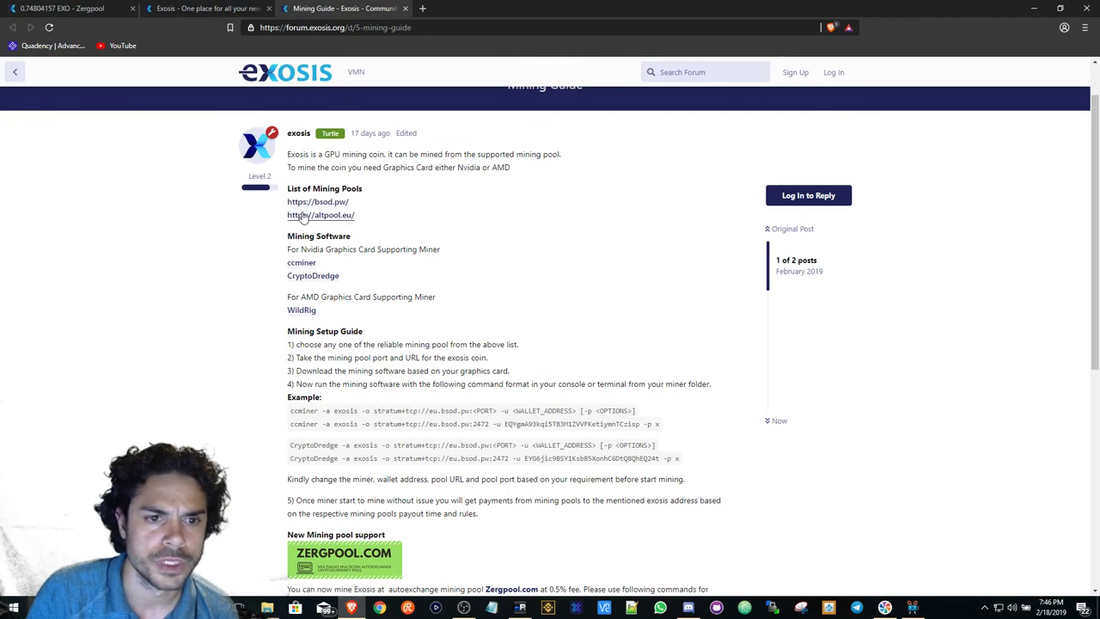
scroll(258, 344, "down", 1)
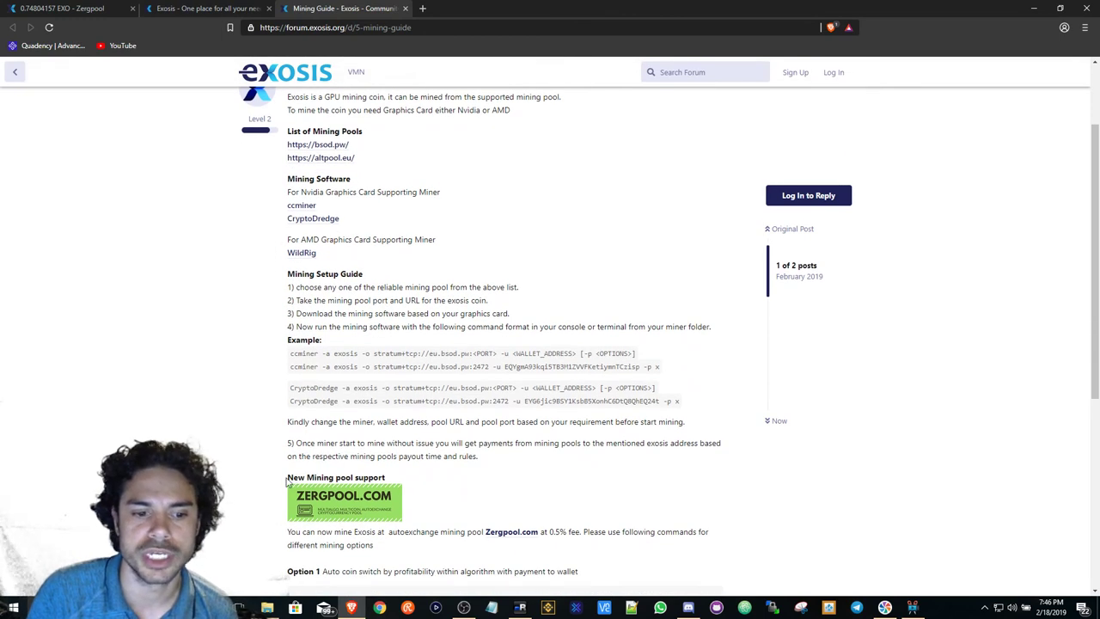
left_click_drag(289, 483, 387, 479)
left_click(360, 479)
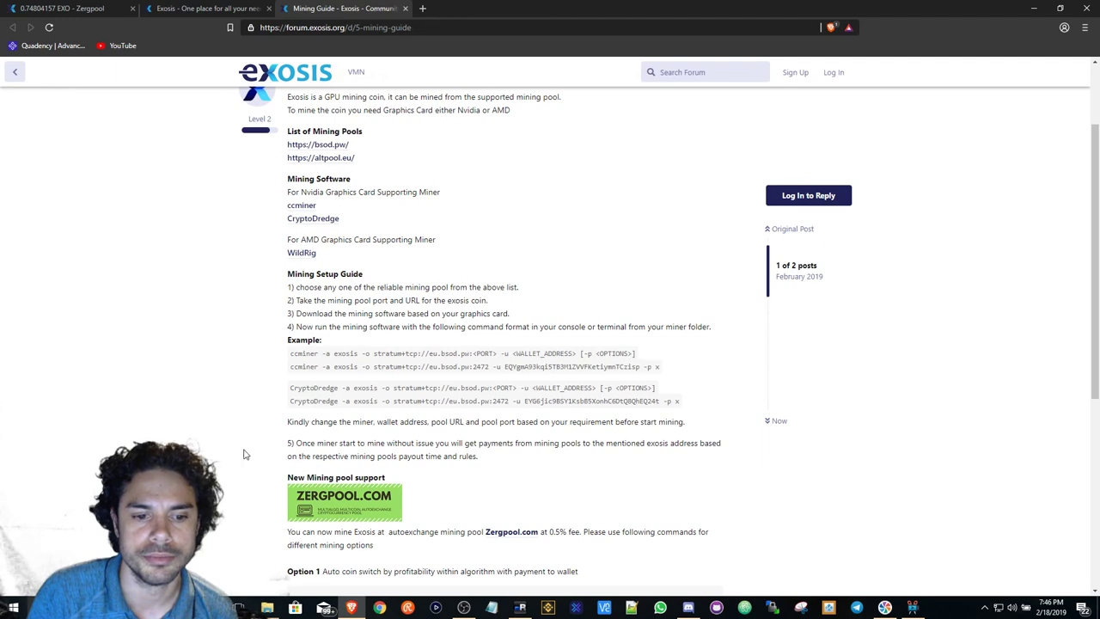
scroll(262, 407, "up", 2)
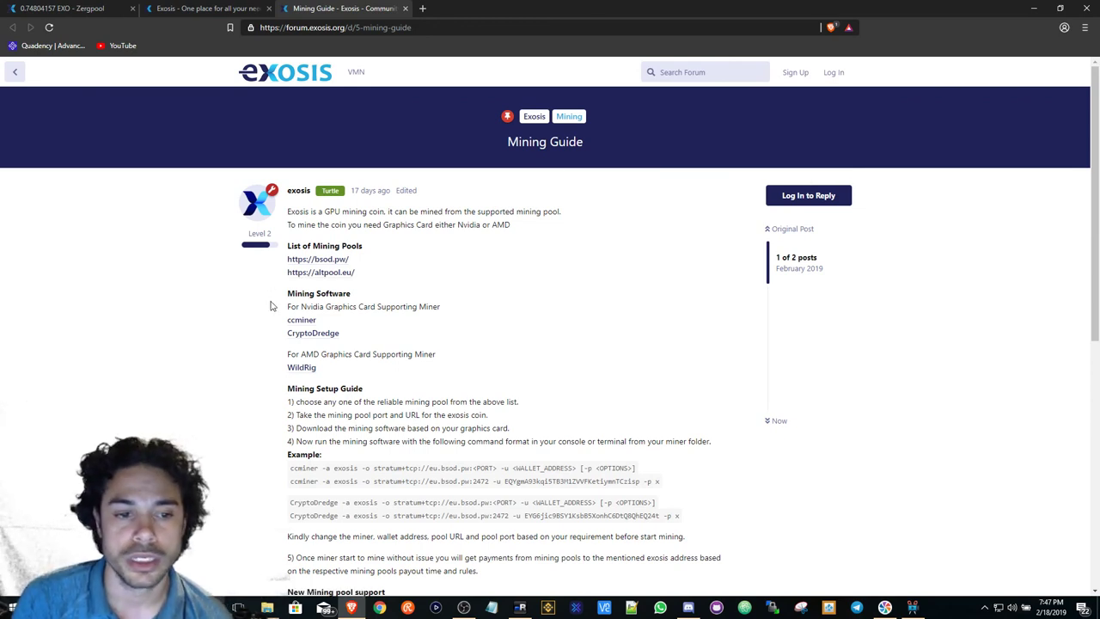
Scroll the Mining Guide past the Nvidia miner line toward the setup guide.
scroll(269, 305, "down", 1)
left_click_drag(287, 249, 362, 250)
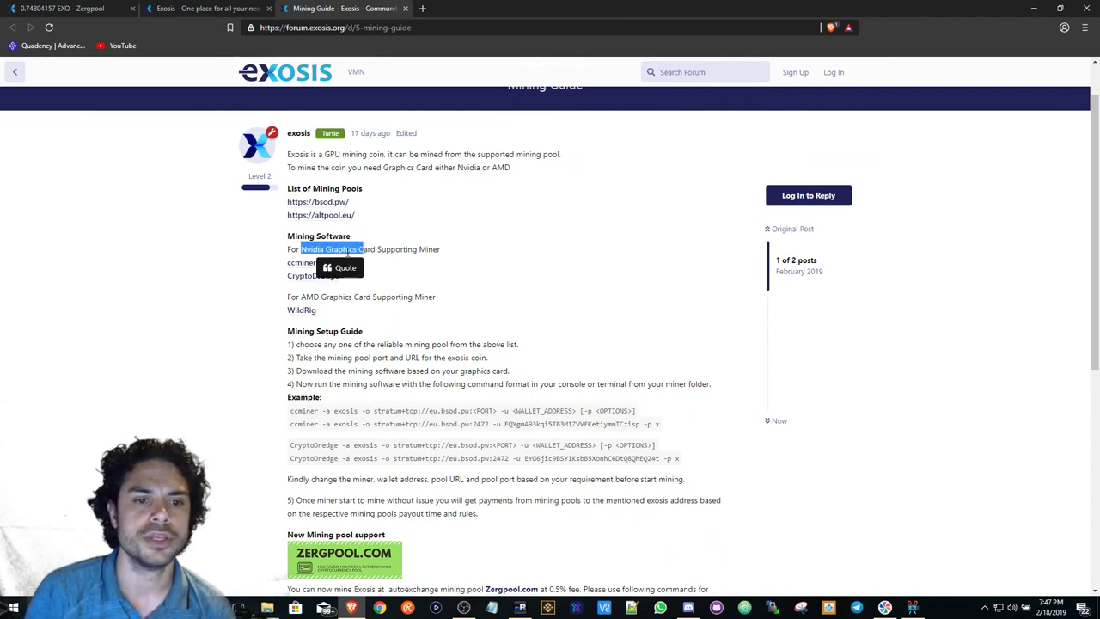
left_click(327, 259)
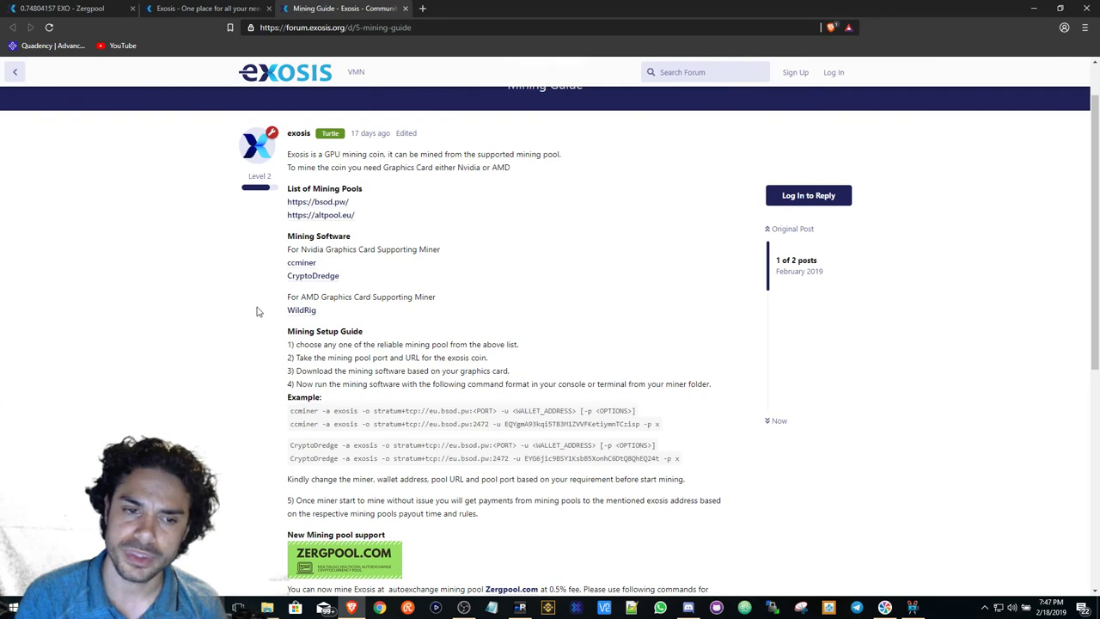
scroll(256, 311, "down", 1)
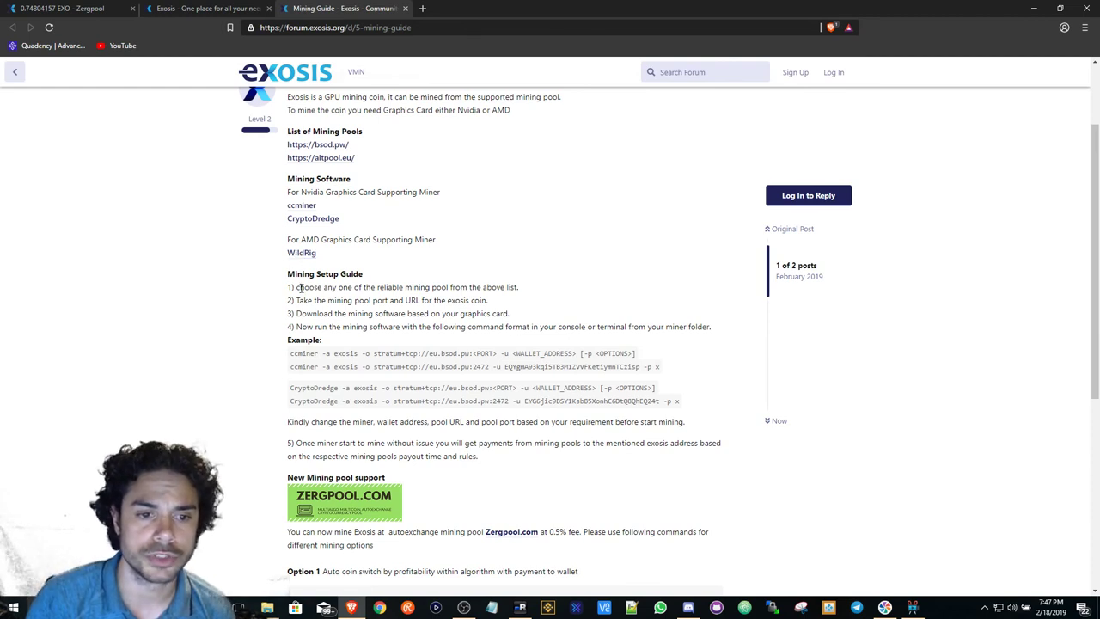
Read setup steps 1 and 2 on pool port and URL, then reach the Zergpool command options.
left_click_drag(295, 287, 518, 288)
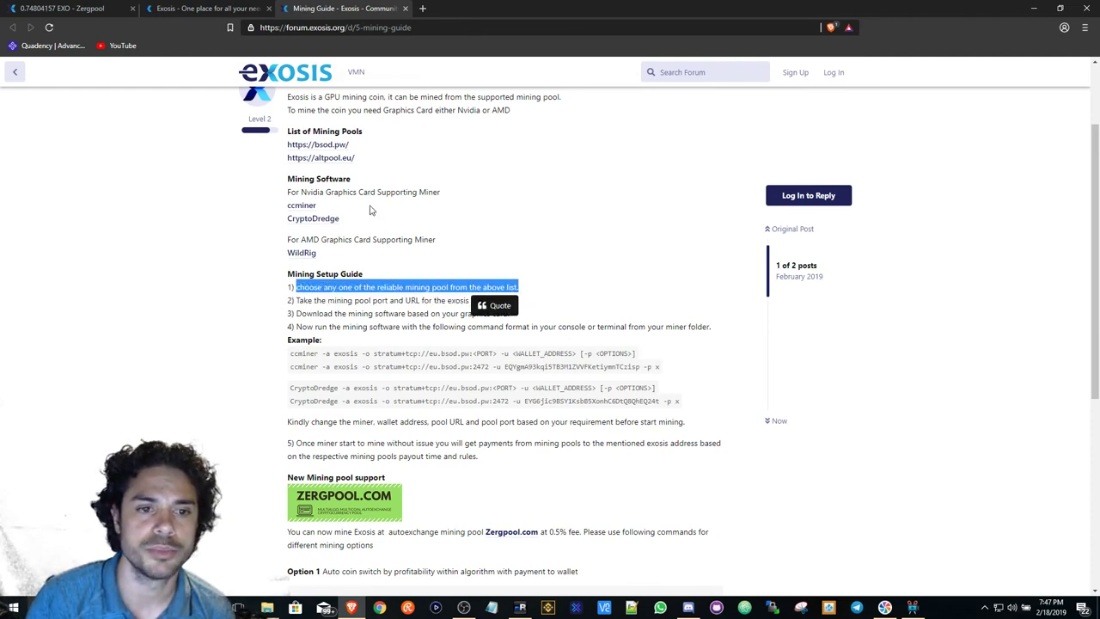
left_click(309, 299)
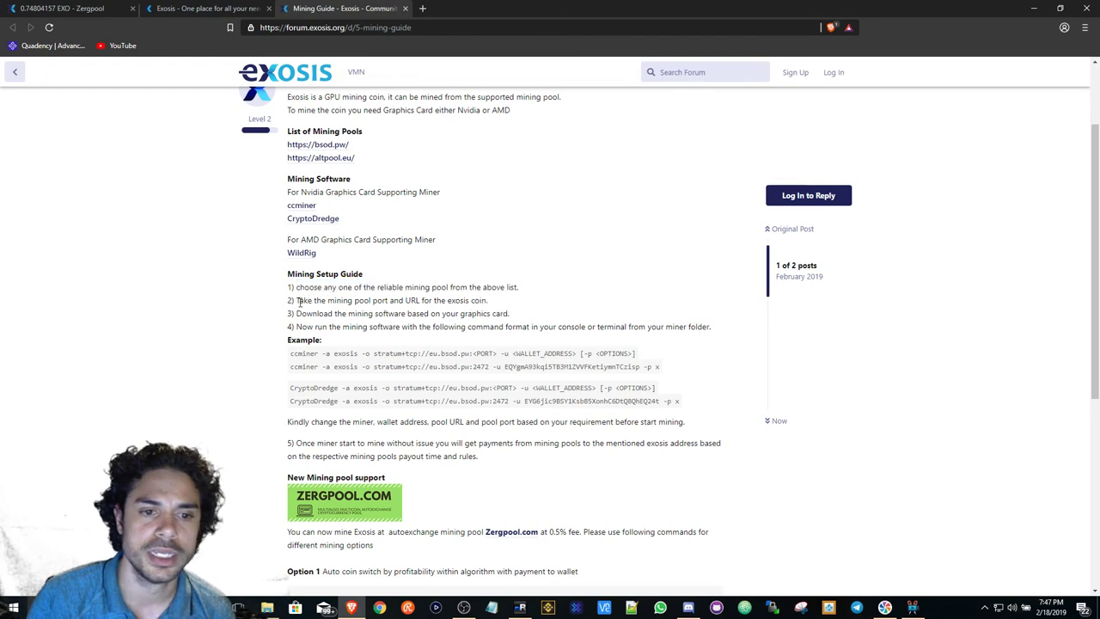
left_click_drag(304, 299, 481, 303)
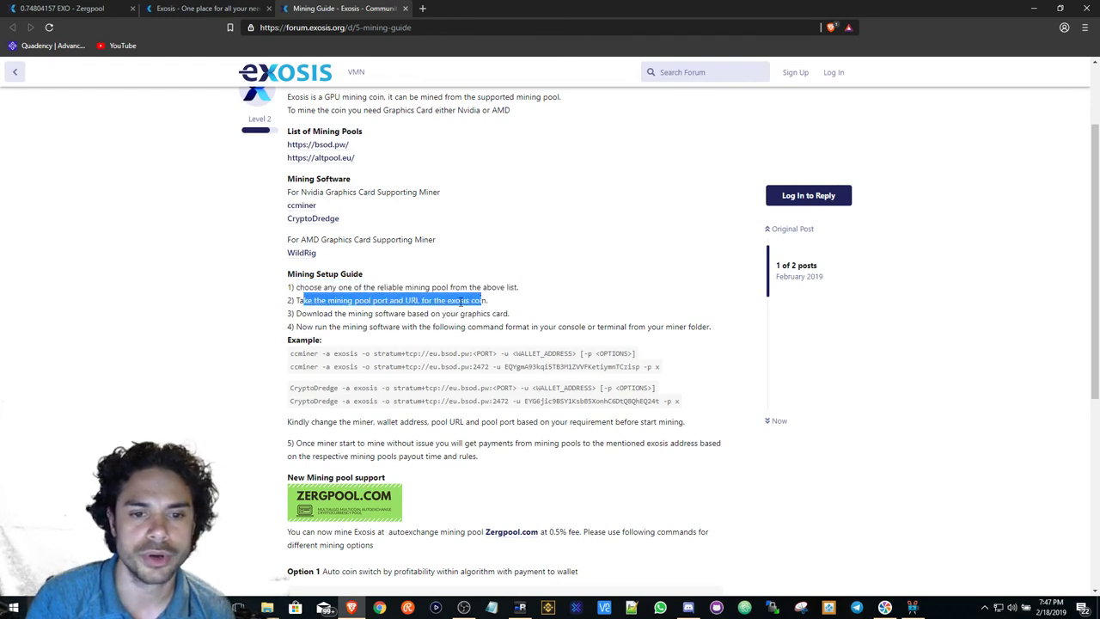
left_click(425, 303)
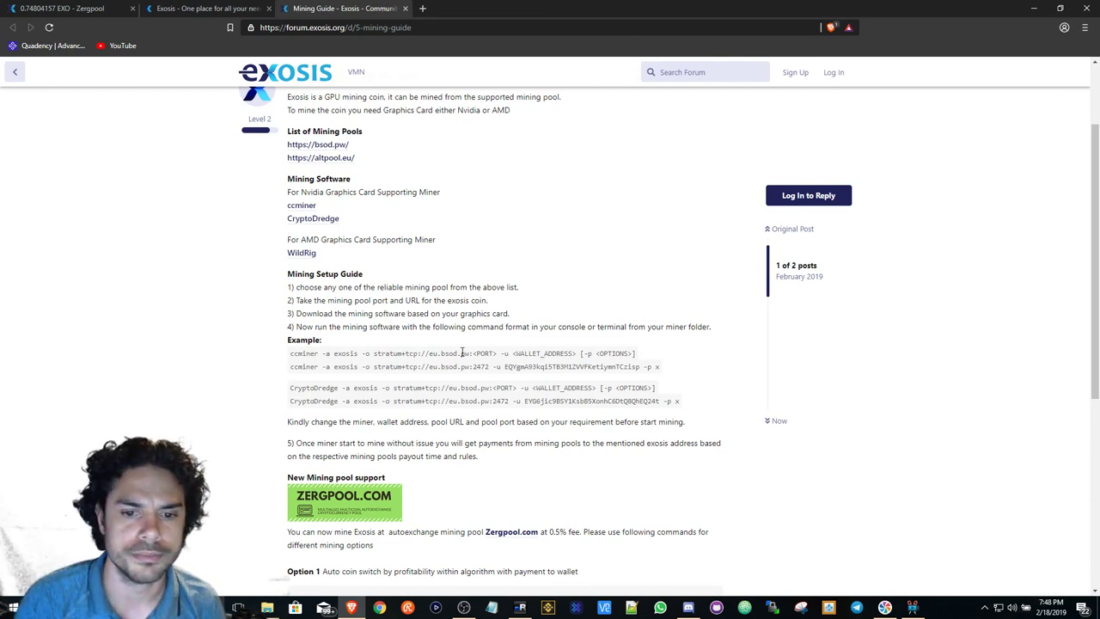
scroll(472, 320, "down", 1)
scroll(465, 367, "down", 3)
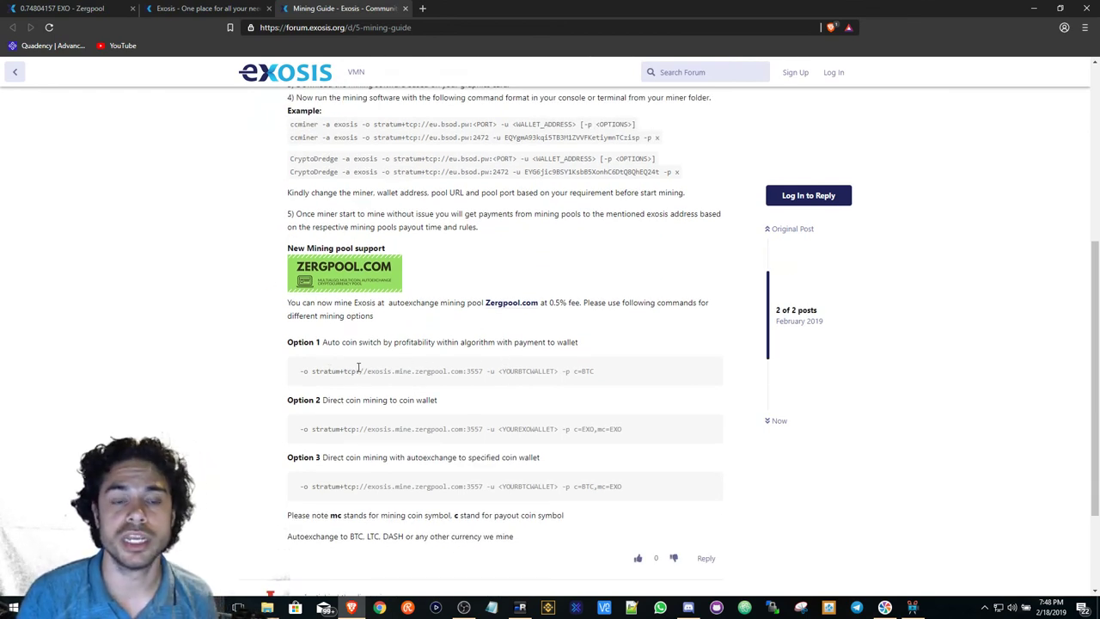
scroll(359, 368, "up", 1)
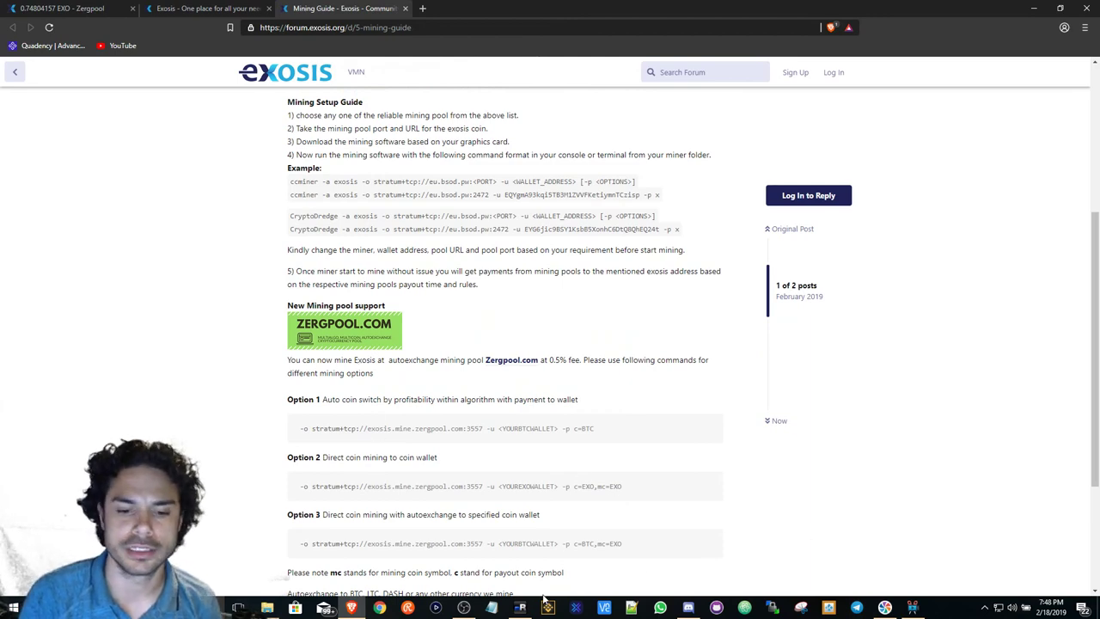
On the remote rig, close the receiving addresses list and bring up the running miner console.
left_click(520, 608)
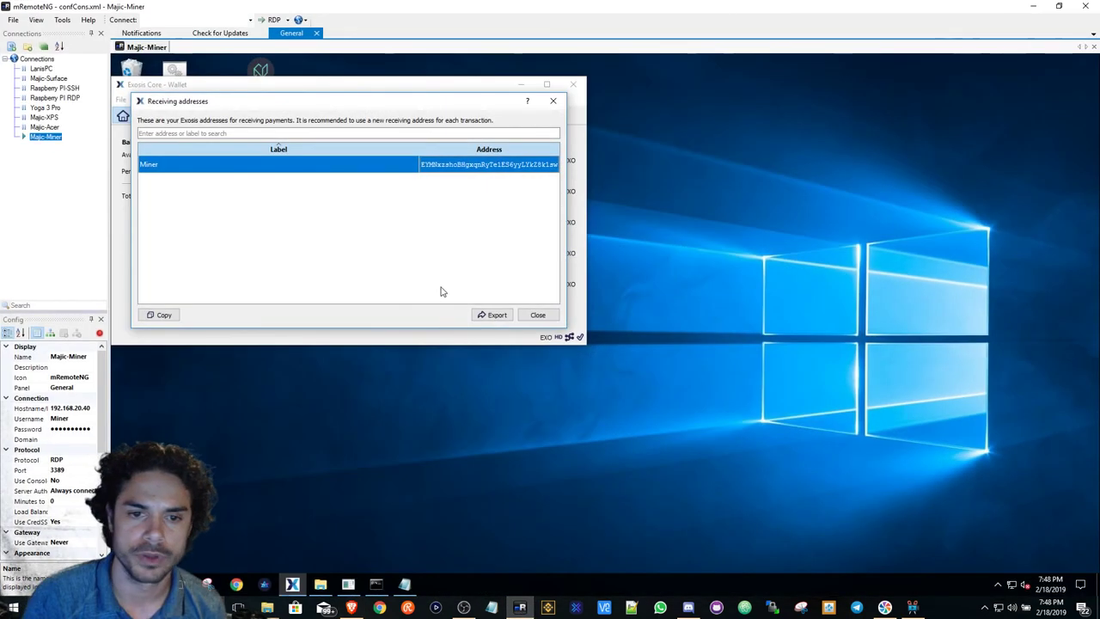
left_click(535, 315)
left_click(519, 83)
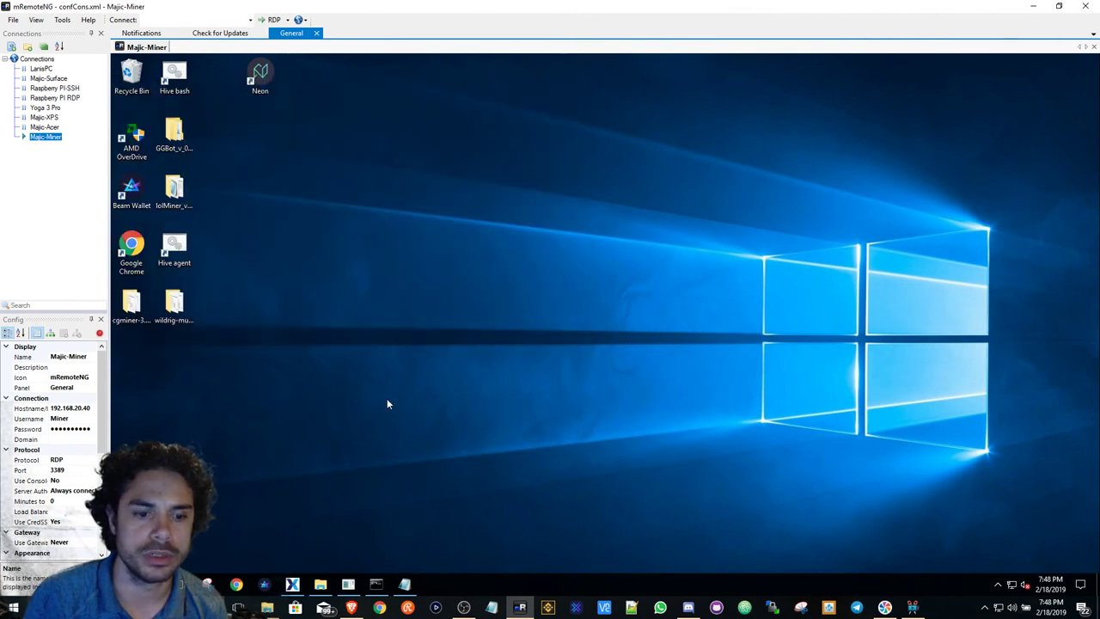
left_click(292, 584)
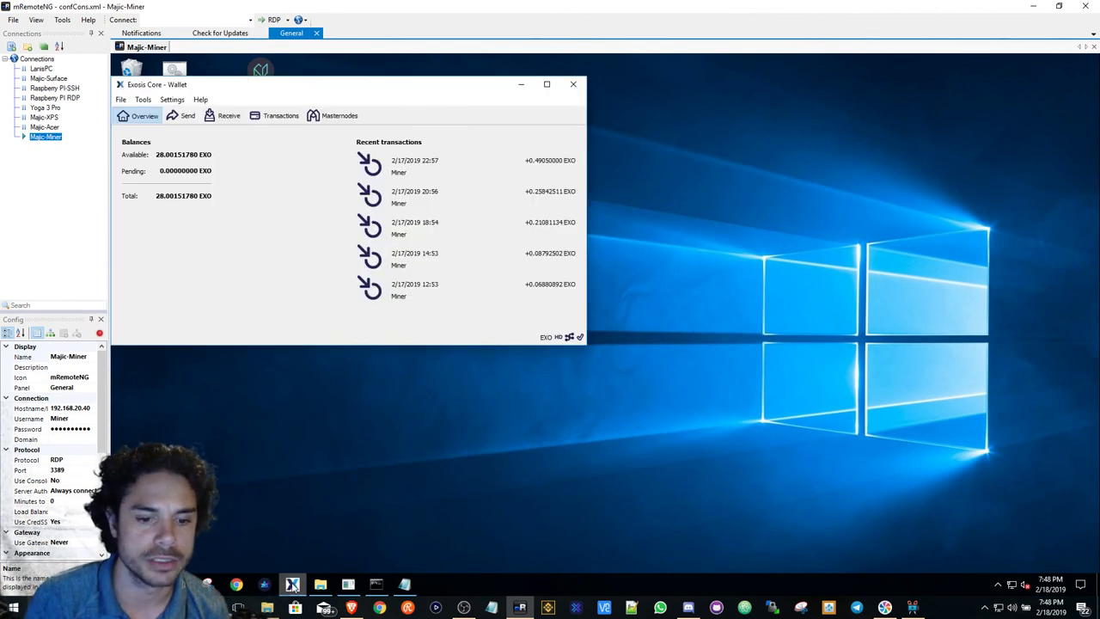
left_click(292, 584)
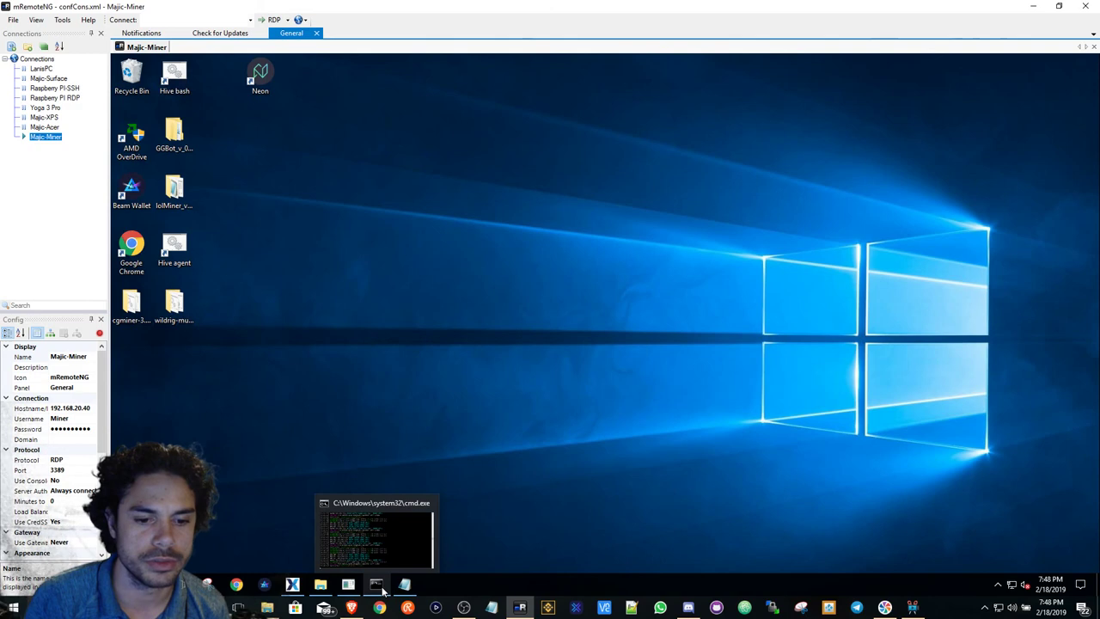
left_click(378, 587)
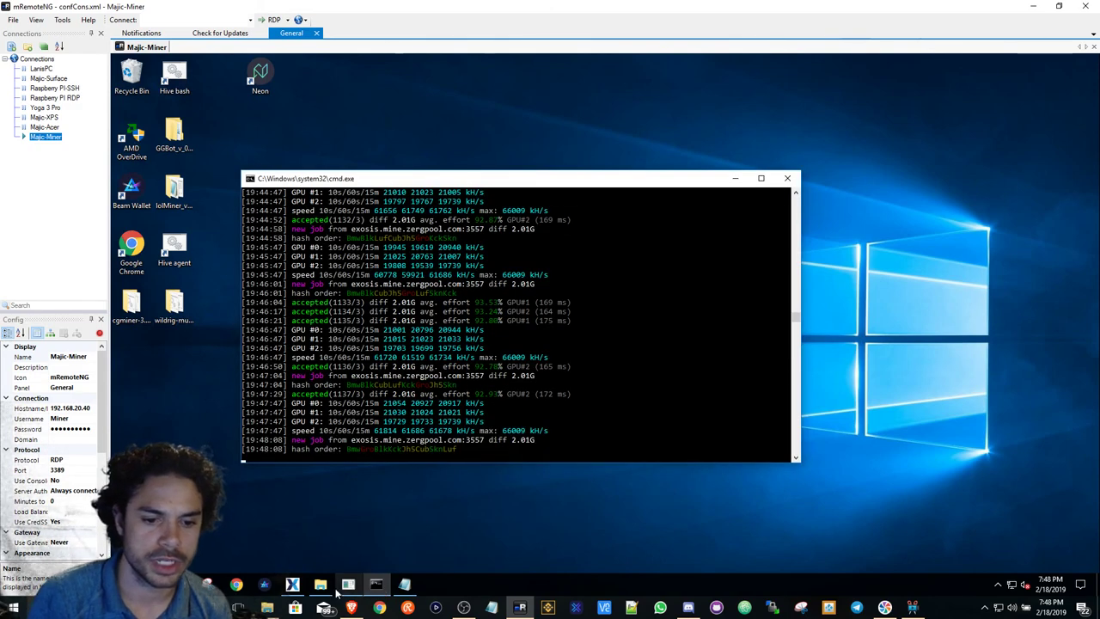
Open start-BSOD - Zergpool.bat from the wildrig folder in Notepad via Edit.
left_click(322, 586)
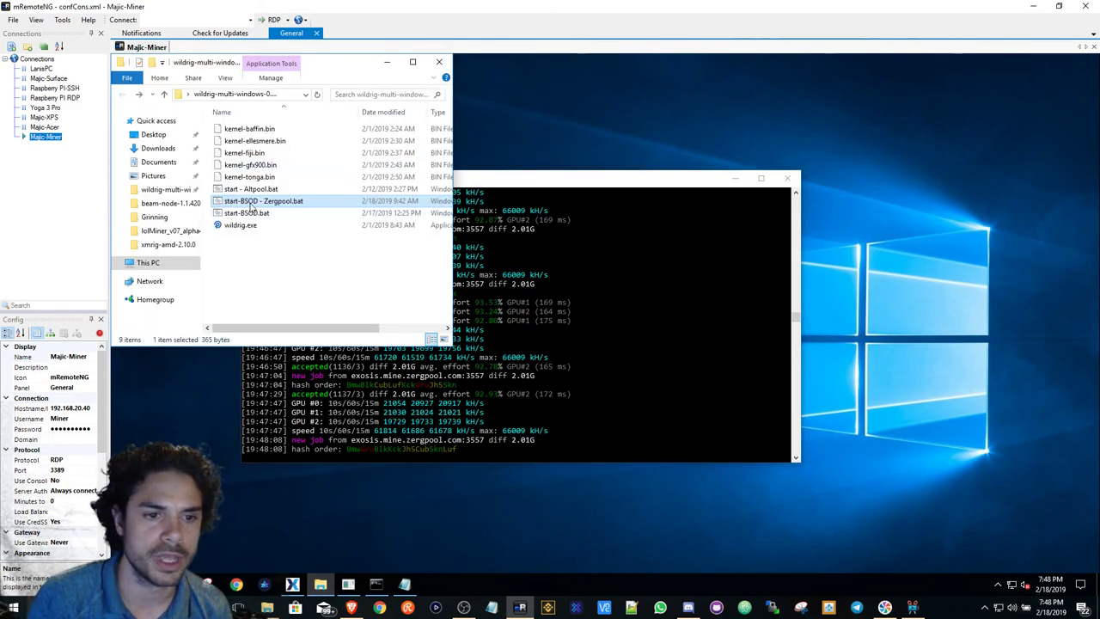
right_click(252, 206)
left_click(282, 226)
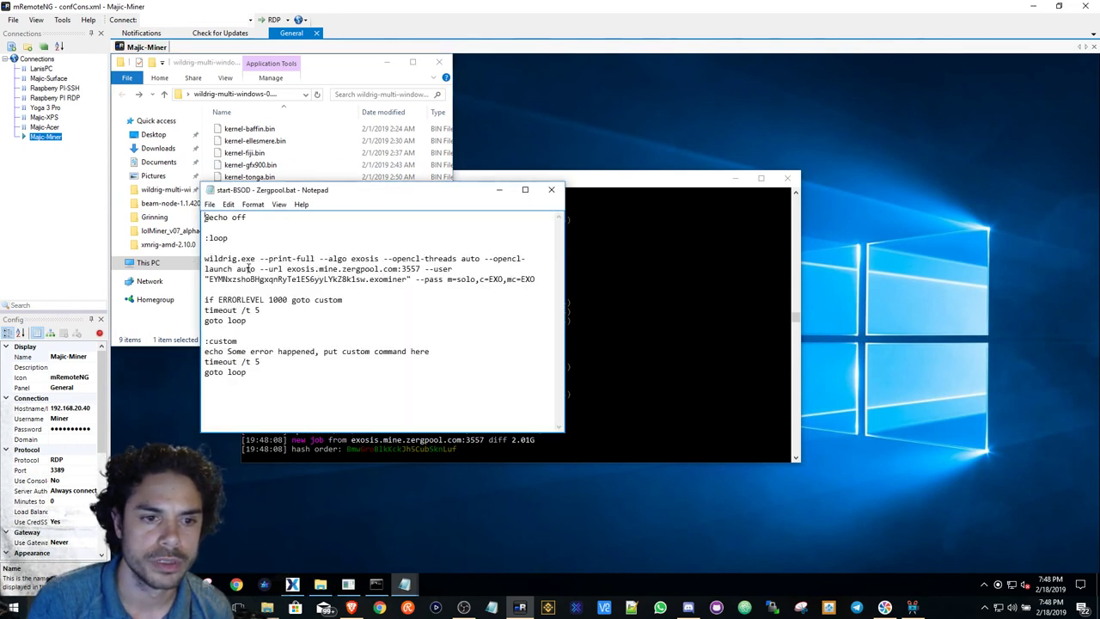
left_click_drag(283, 196, 439, 195)
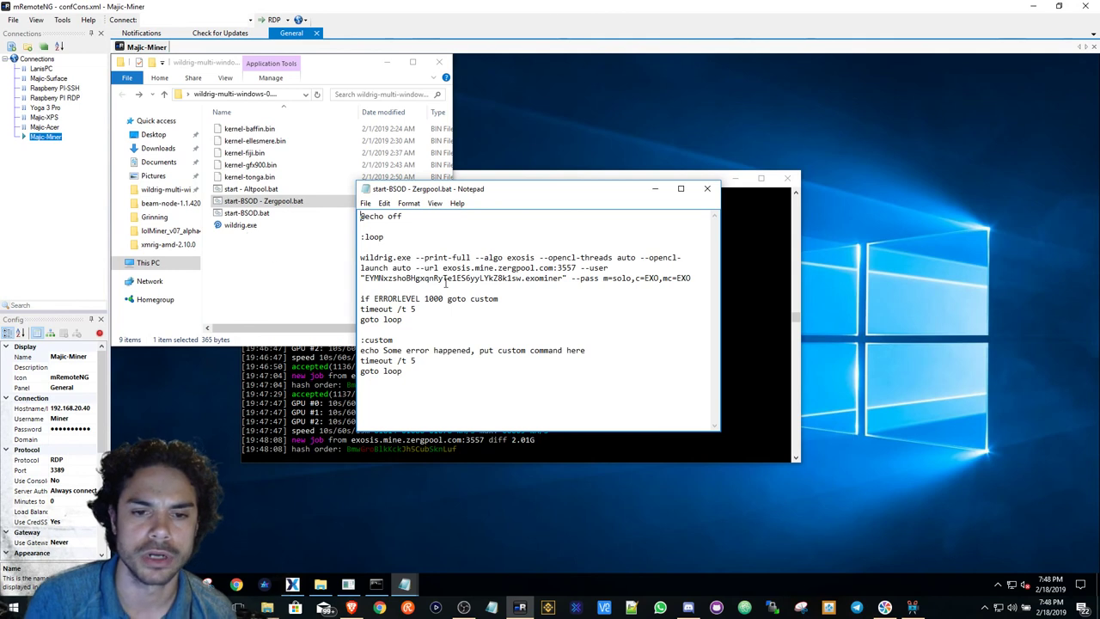
left_click_drag(443, 268, 551, 269)
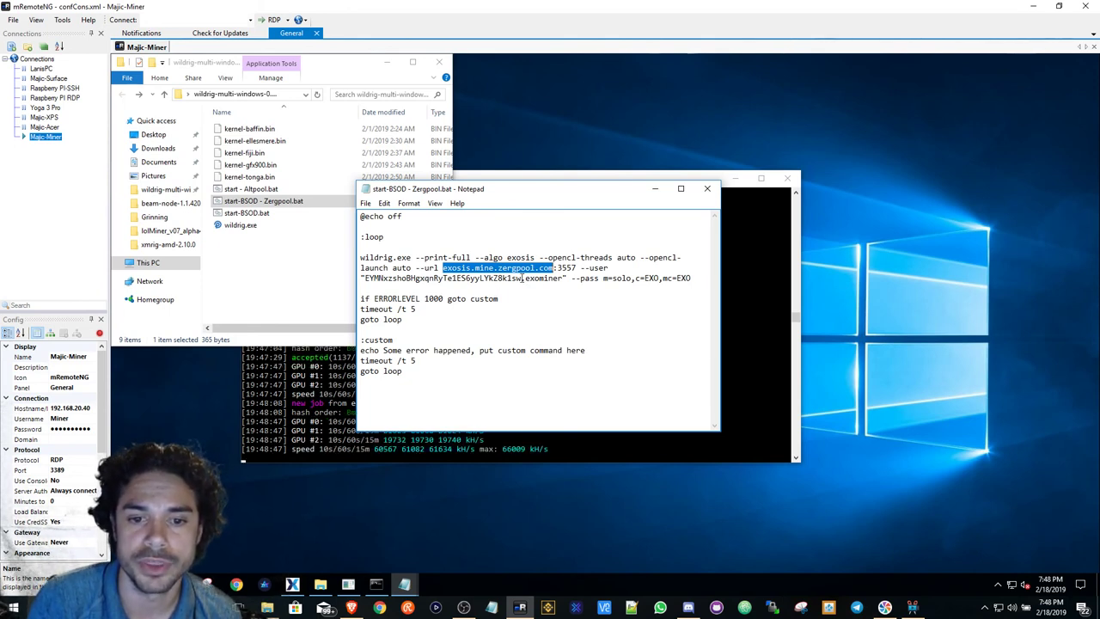
left_click_drag(522, 279, 372, 280)
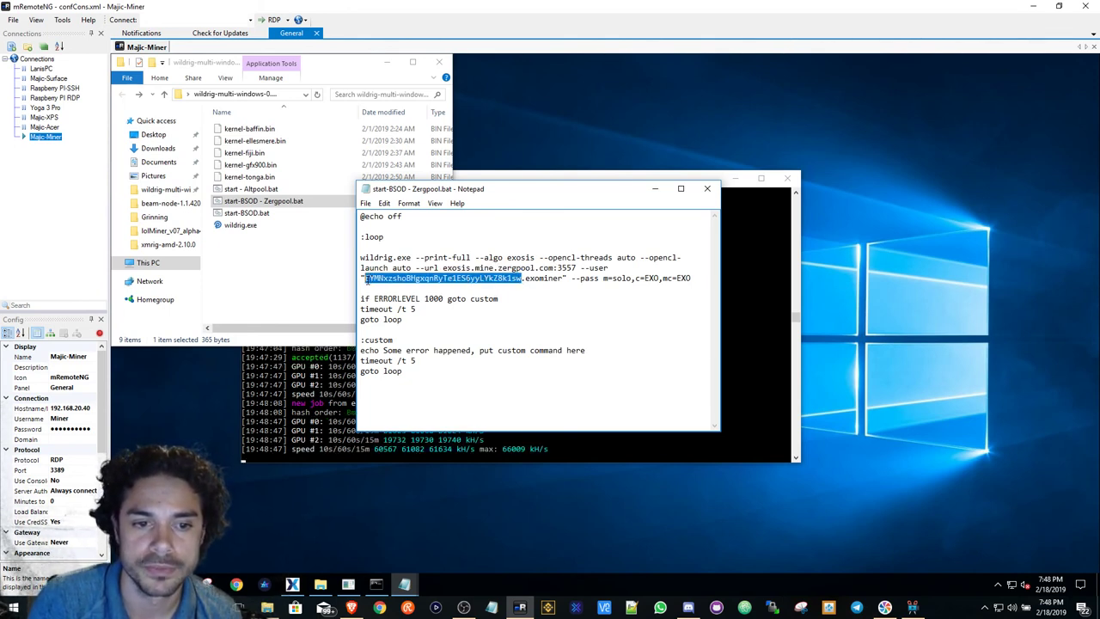
left_click_drag(524, 278, 559, 279)
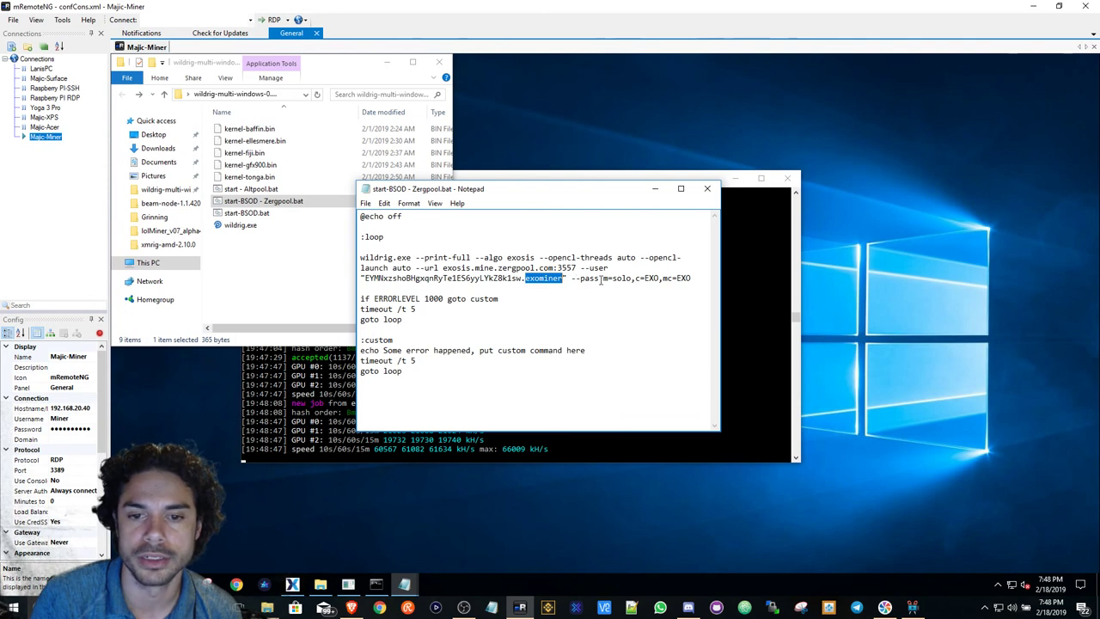
left_click_drag(613, 278, 634, 278)
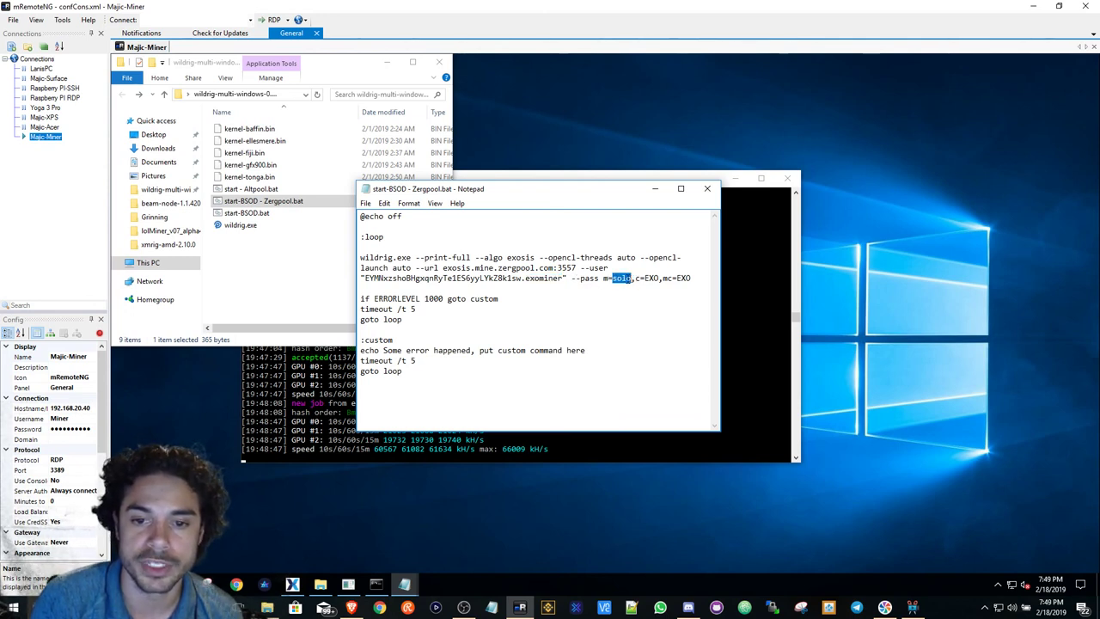
left_click_drag(634, 278, 604, 280)
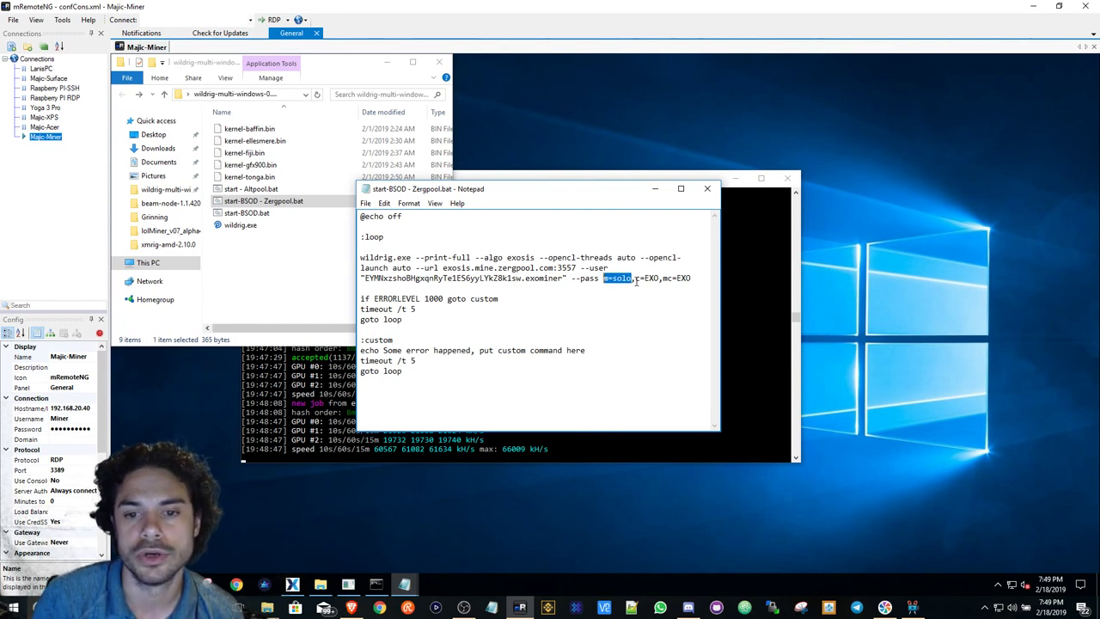
left_click_drag(636, 278, 690, 278)
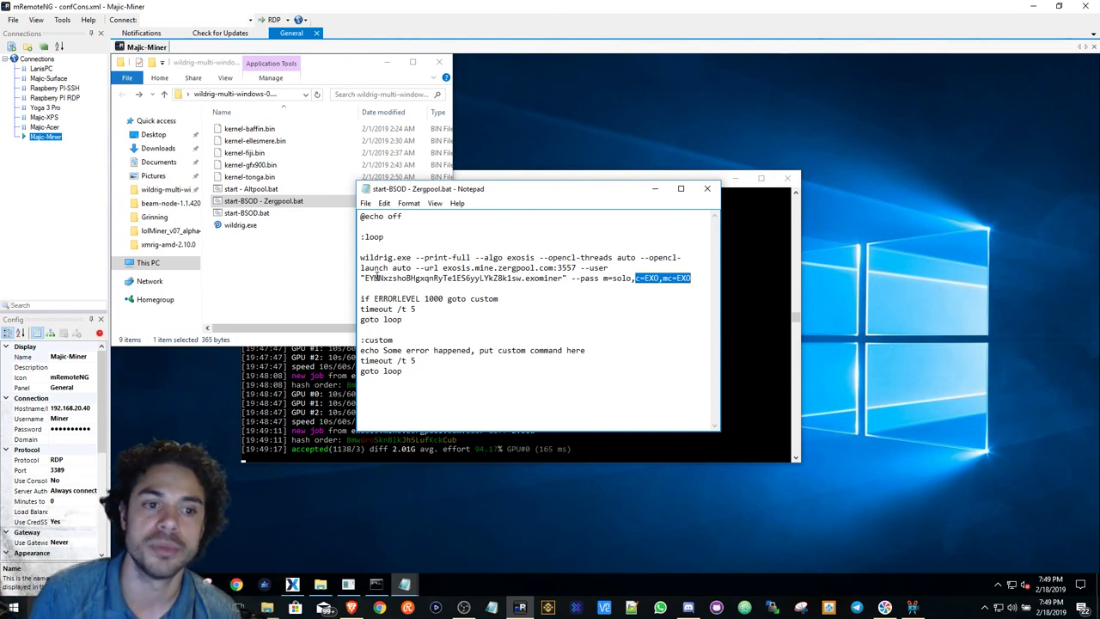
left_click(269, 270)
left_click(249, 213)
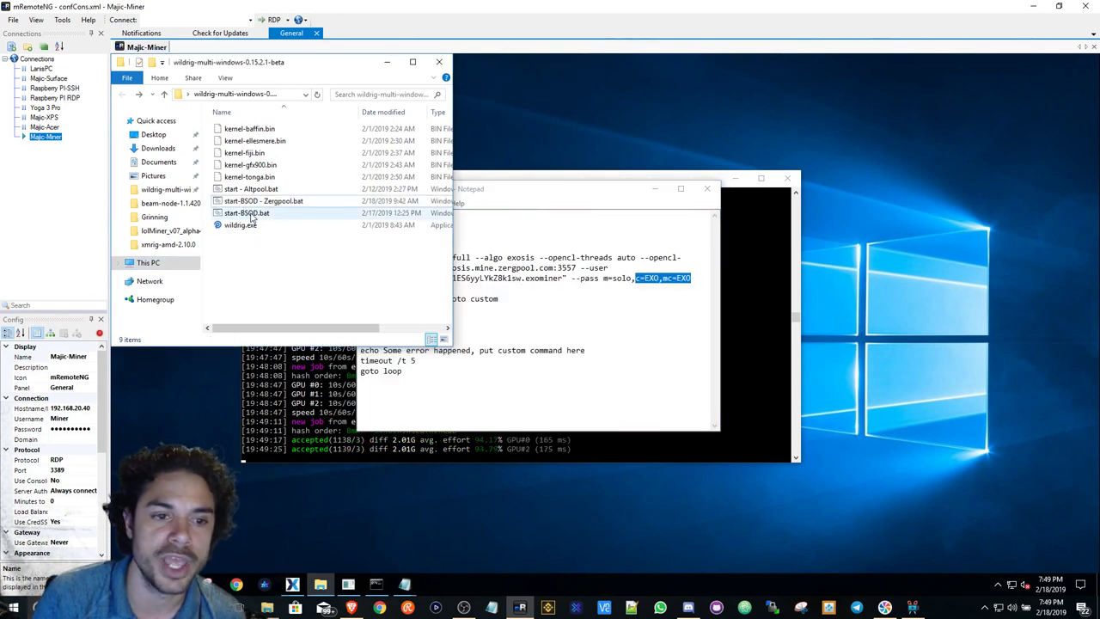
key("Up")
key("Up")
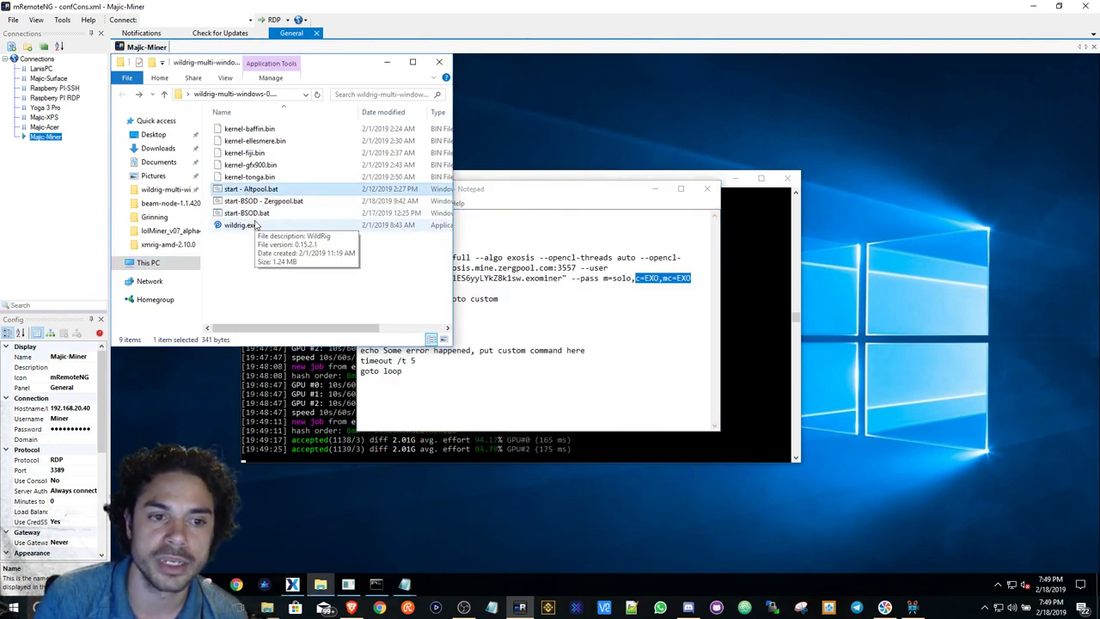
left_click(255, 214)
left_click(256, 201)
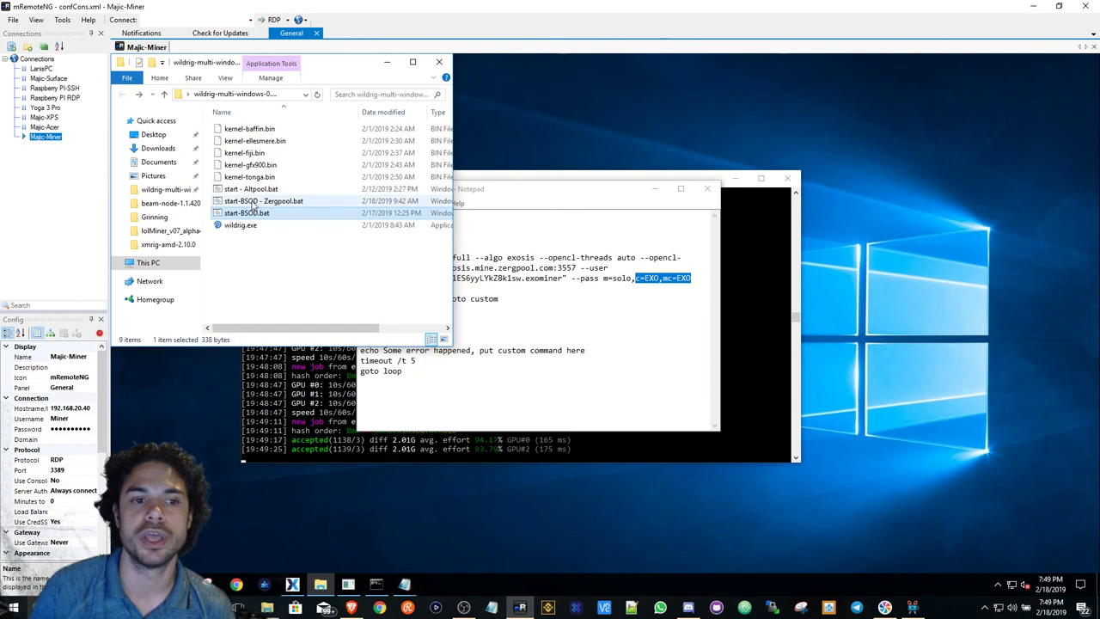
left_click(258, 201)
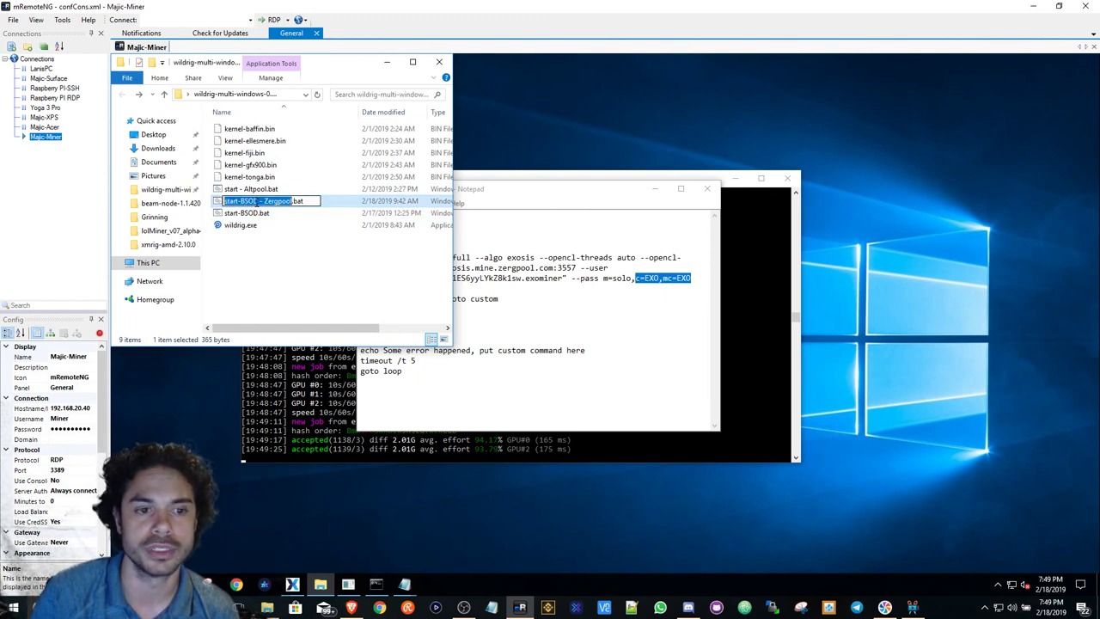
left_click(257, 201)
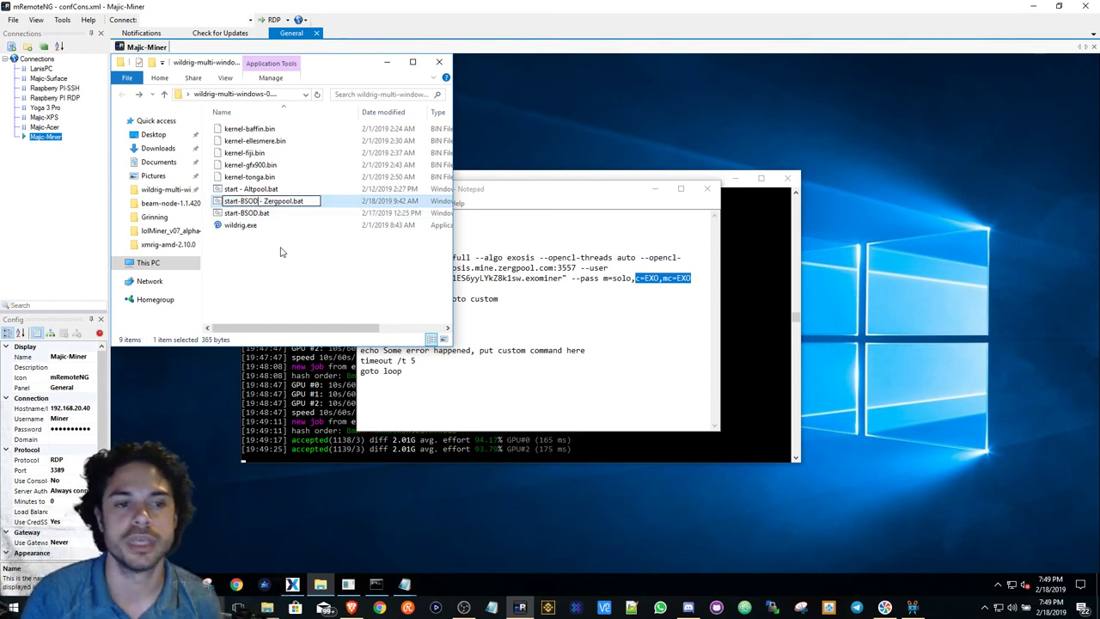
left_click(264, 310)
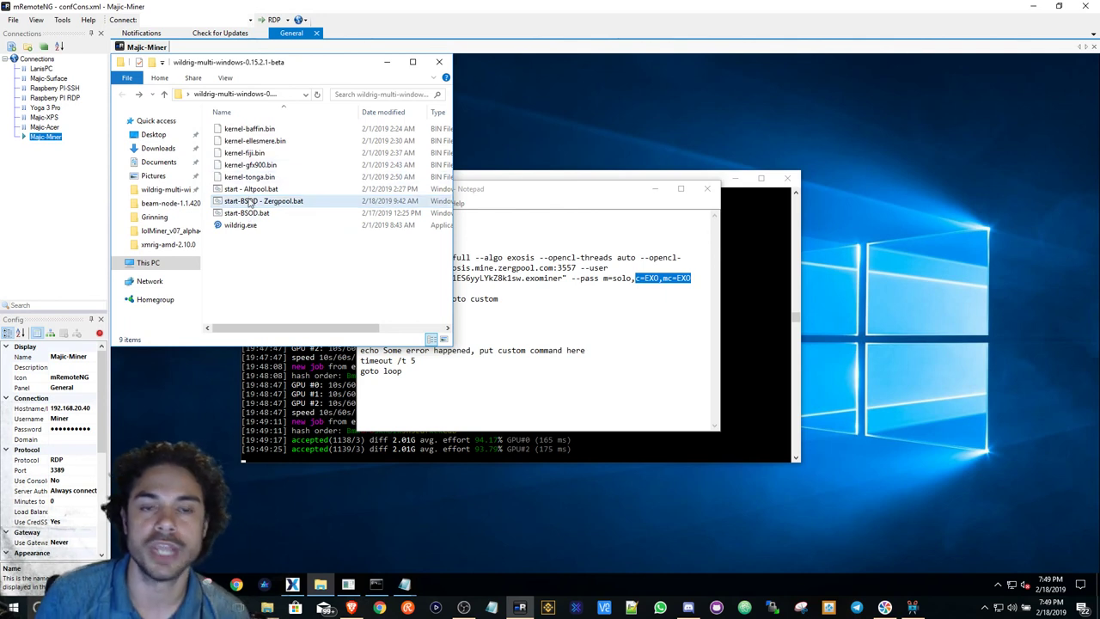
Review the script's wallet address, exominer worker name and m=solo mode, then close Notepad.
left_click(516, 277)
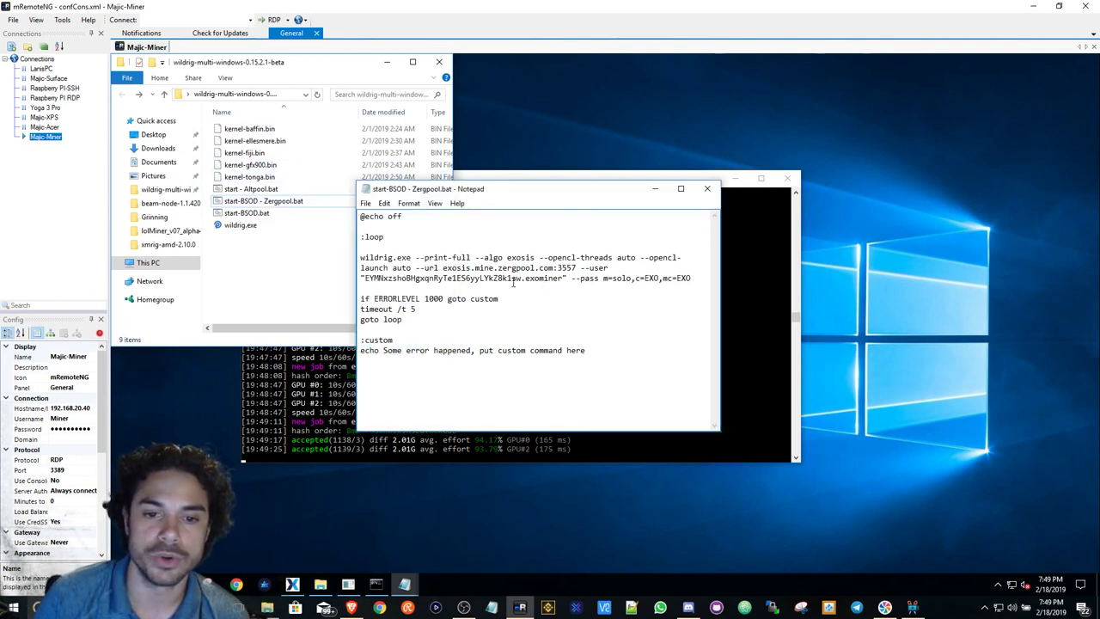
left_click_drag(522, 279, 372, 278)
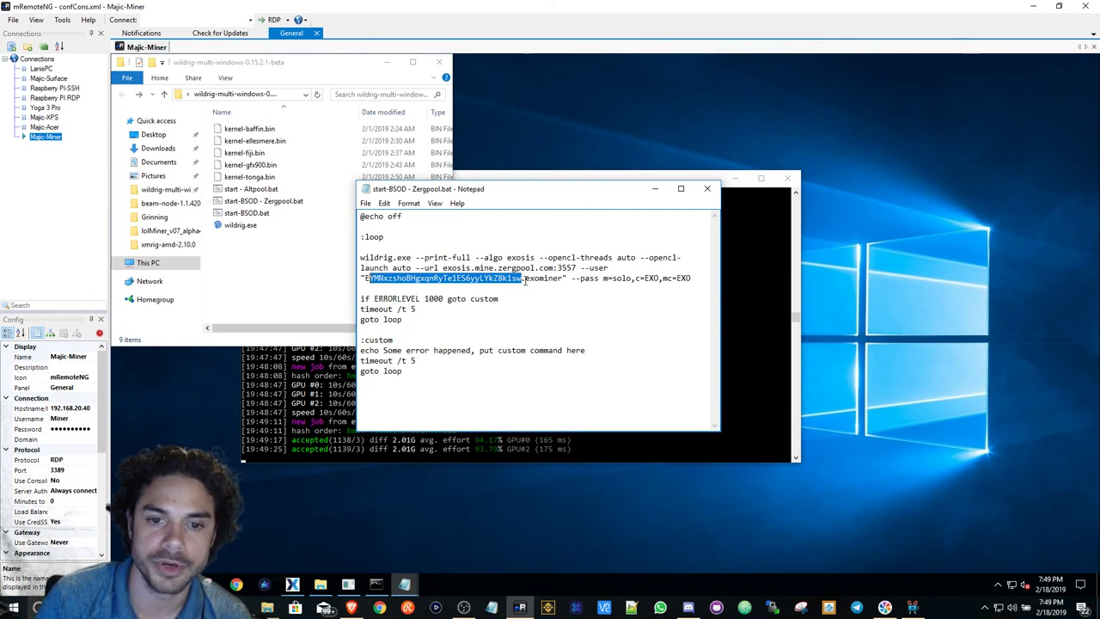
left_click_drag(525, 278, 563, 279)
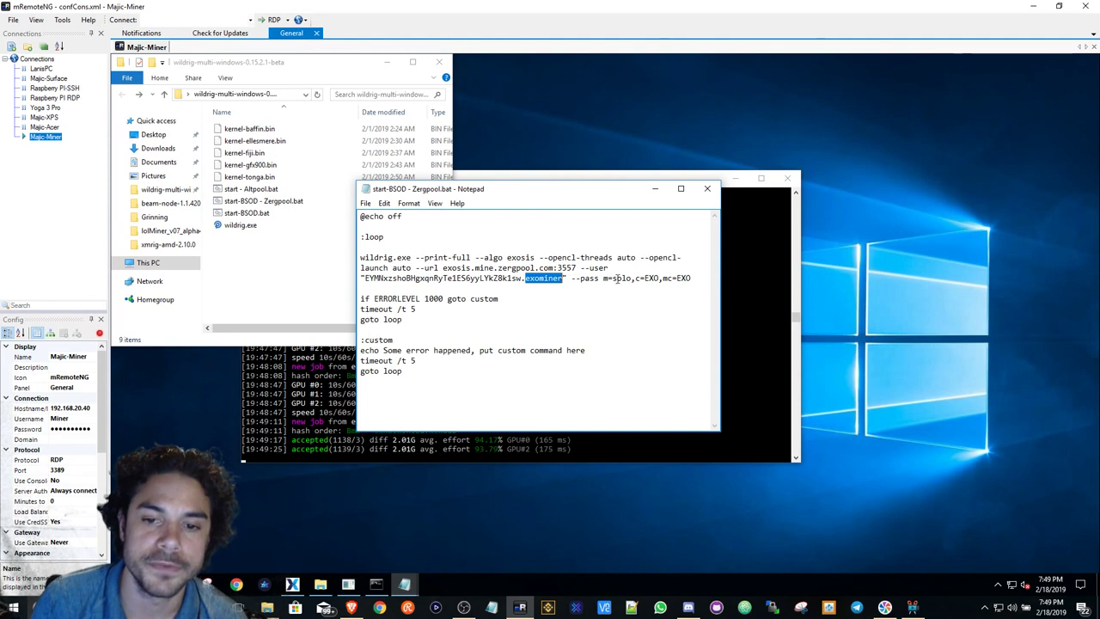
left_click_drag(632, 278, 604, 279)
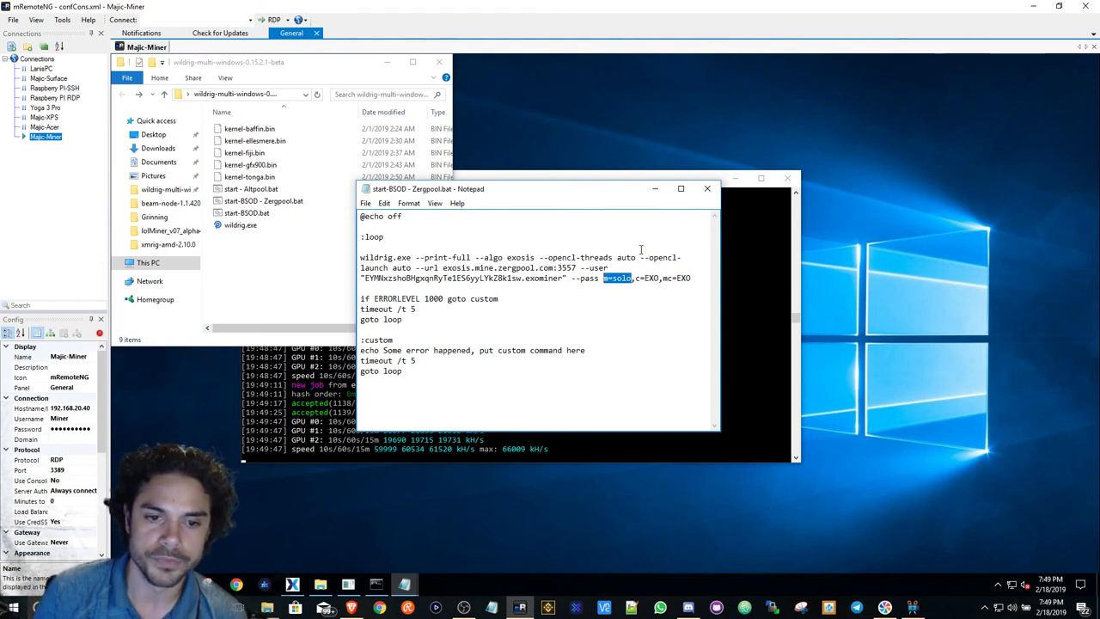
key("alt+F4")
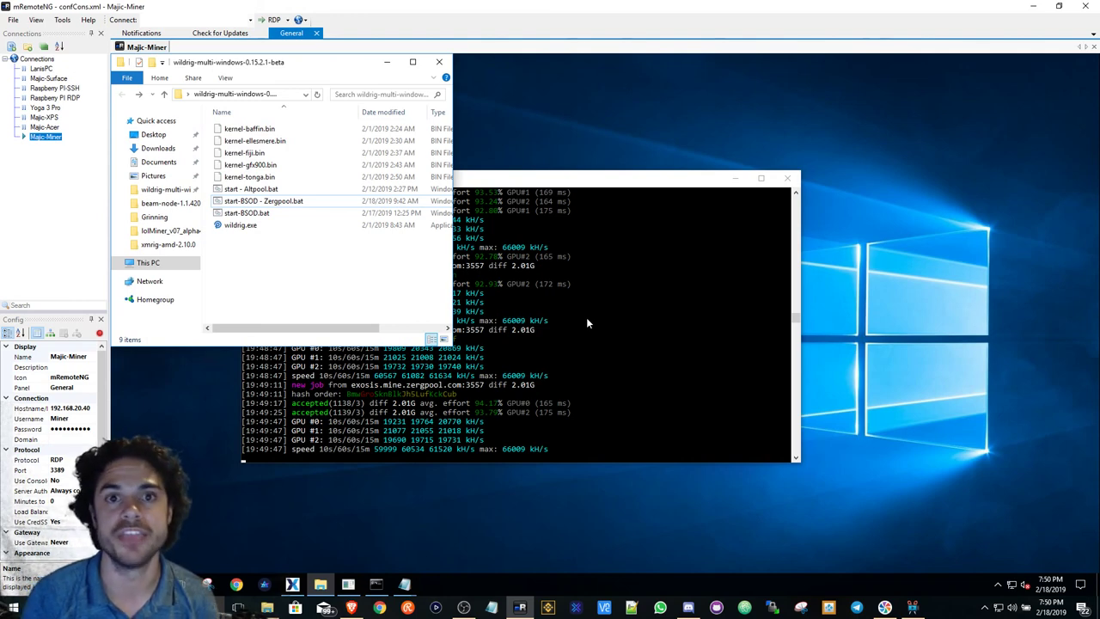
Minimize the wildrig folder, move the miner log up-right, and return to the browser.
left_click(386, 62)
left_click_drag(441, 180, 452, 158)
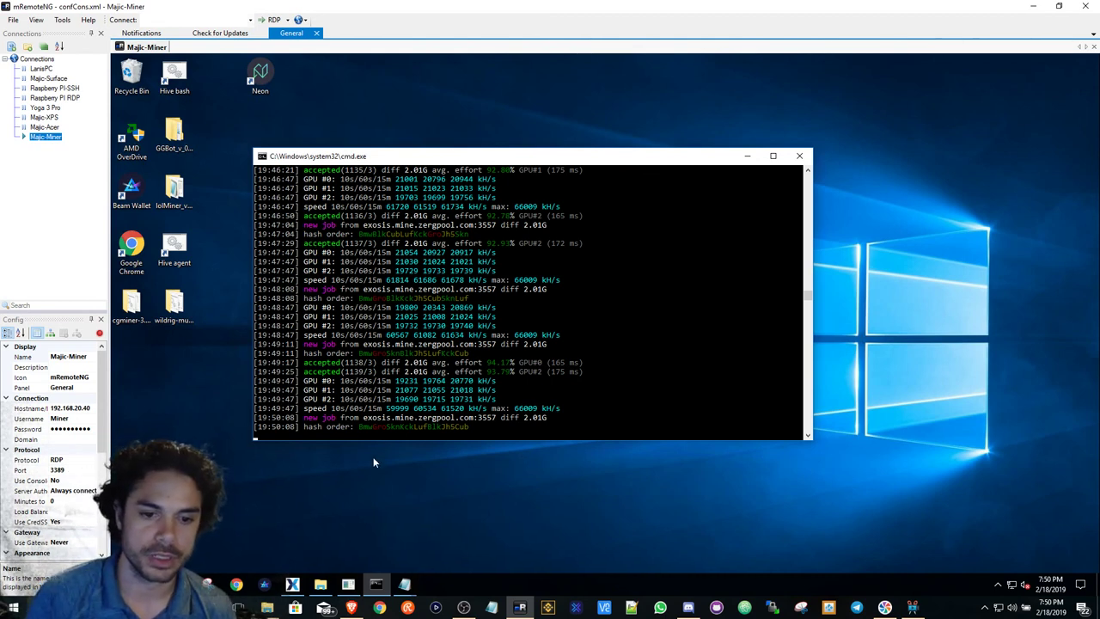
left_click(352, 608)
In a new tab, go to CoinMarketCap's Exosis (EXO) price page via the address bar suggestion.
left_click(422, 9)
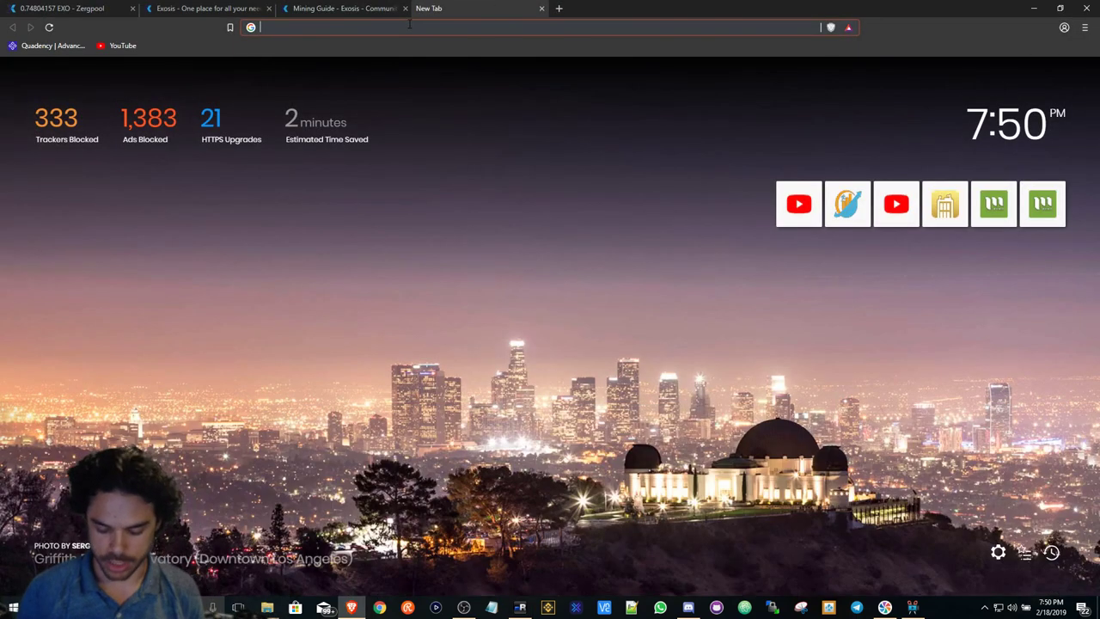
type("coinmakret")
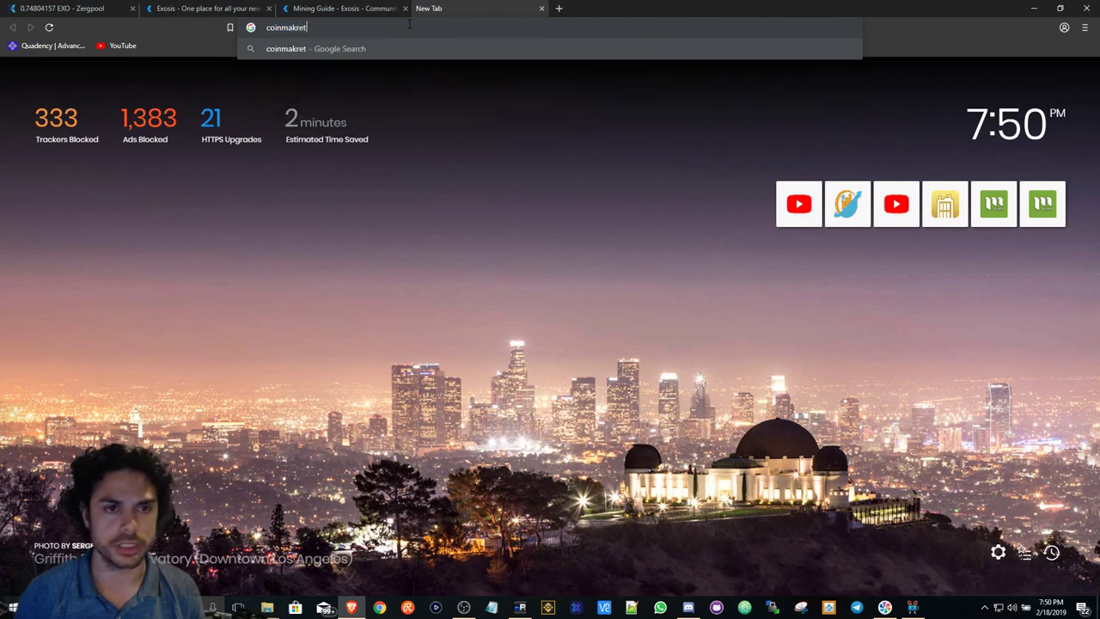
key("BackSpace")
key("BackSpace")
key("BackSpace")
key("BackSpace")
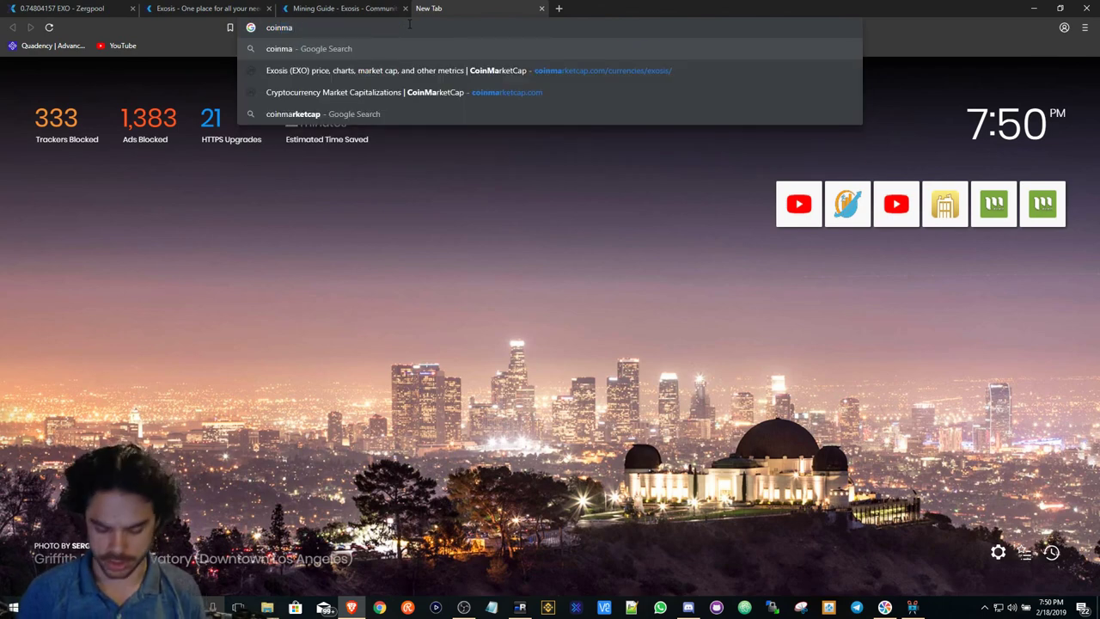
type("r")
key("Return")
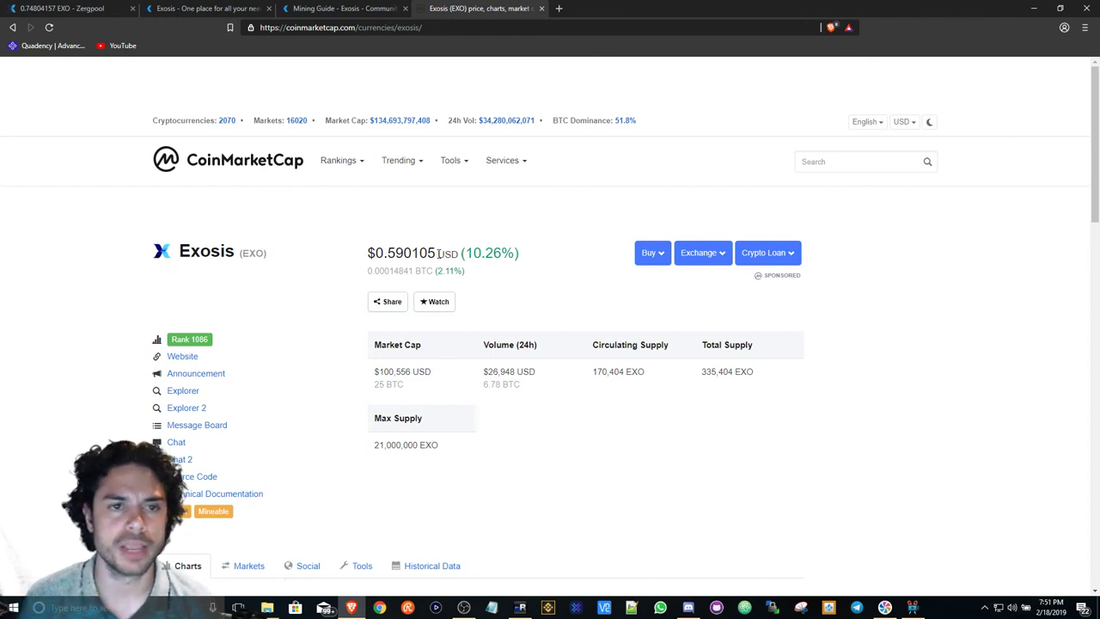
Scroll through exosis.org's about, resources, roadmap, team and partners sections.
left_click(202, 9)
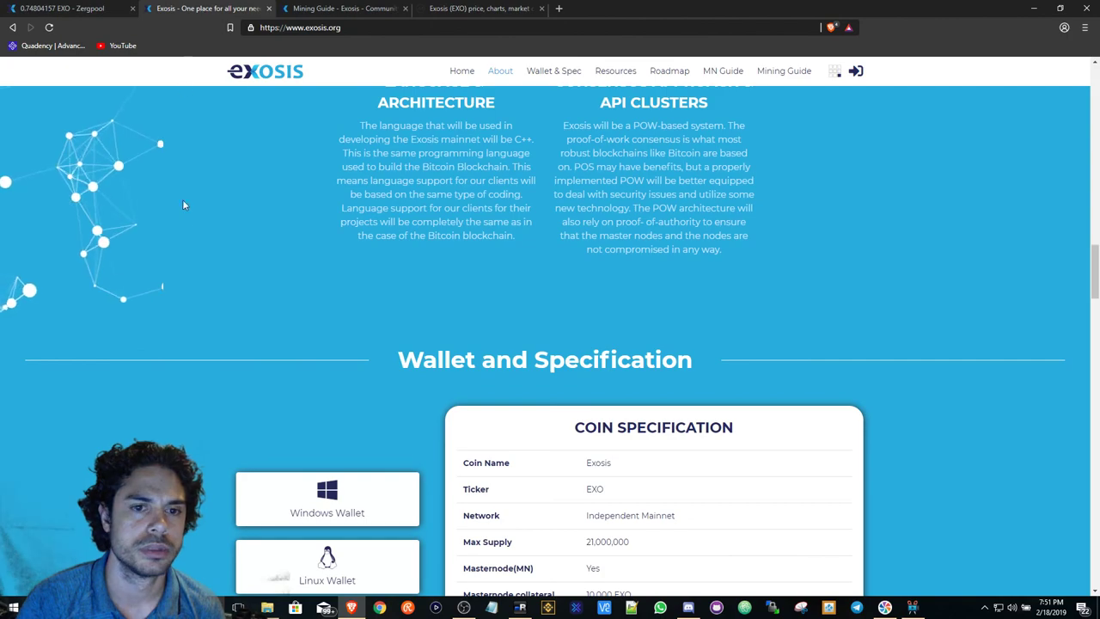
scroll(395, 284, "up", 8)
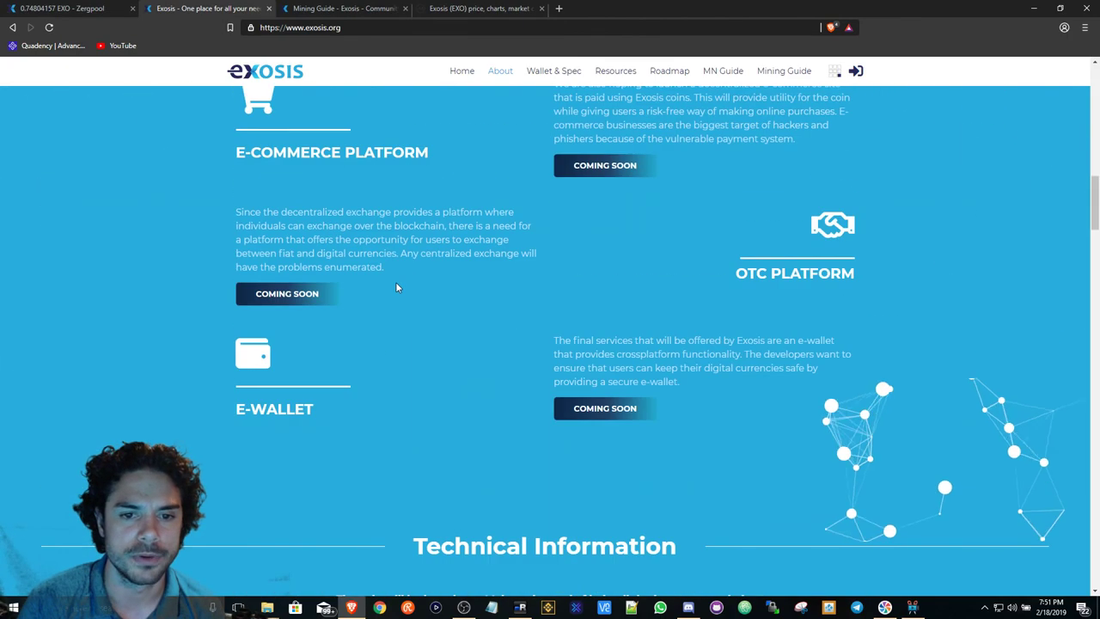
scroll(415, 289, "up", 3)
scroll(420, 291, "up", 3)
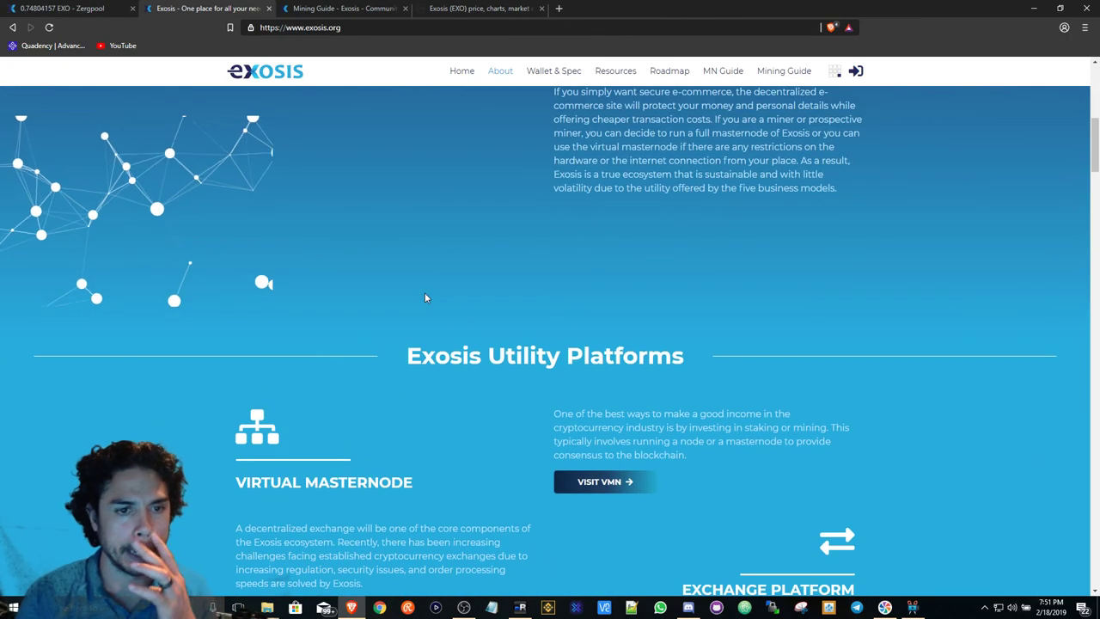
scroll(427, 301, "up", 4)
scroll(428, 302, "down", 6)
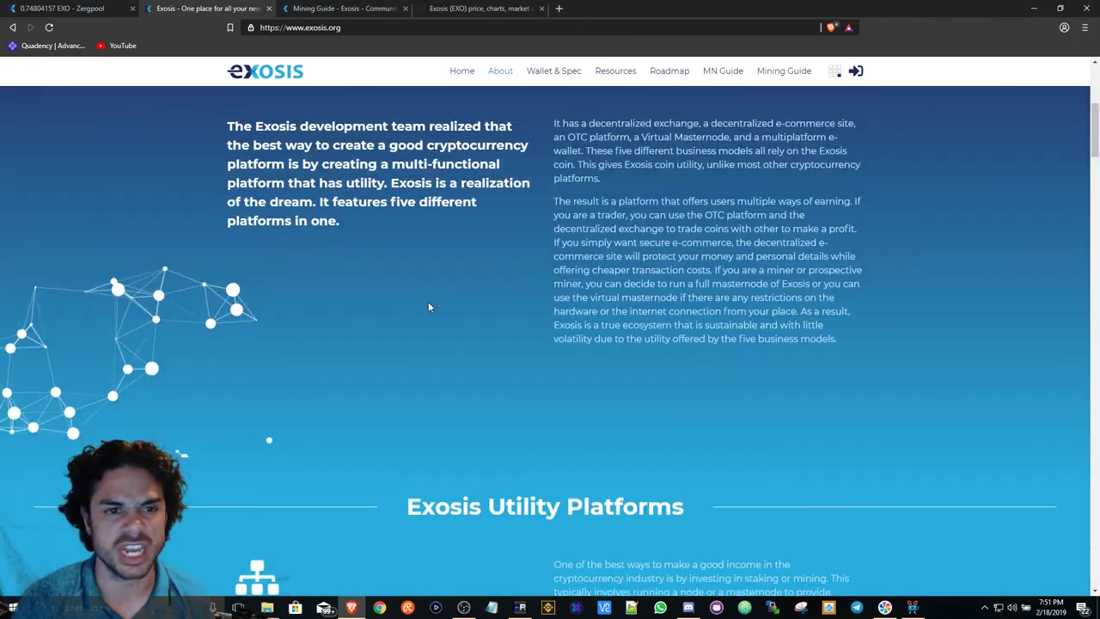
scroll(428, 302, "down", 15)
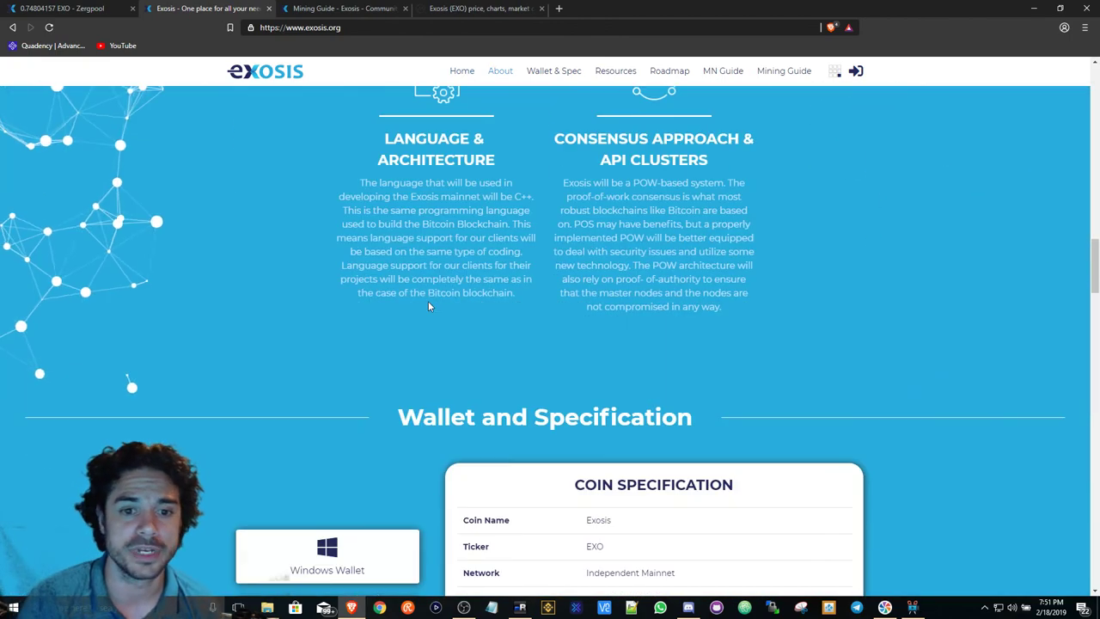
scroll(428, 306, "down", 6)
scroll(428, 306, "up", 1)
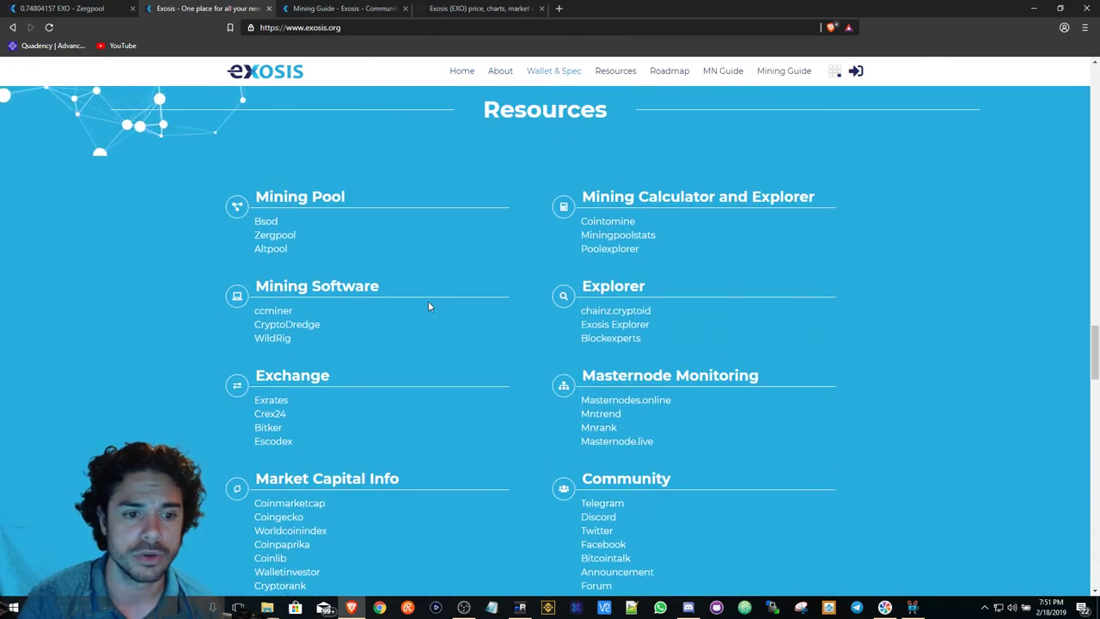
scroll(428, 306, "down", 2)
scroll(428, 306, "down", 10)
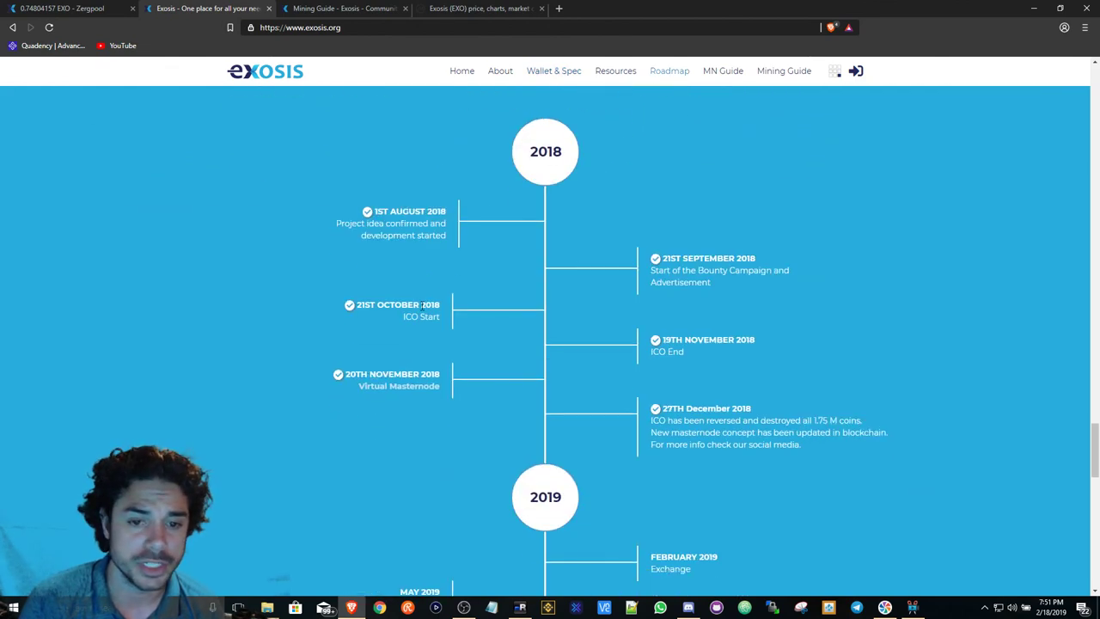
scroll(268, 364, "down", 4)
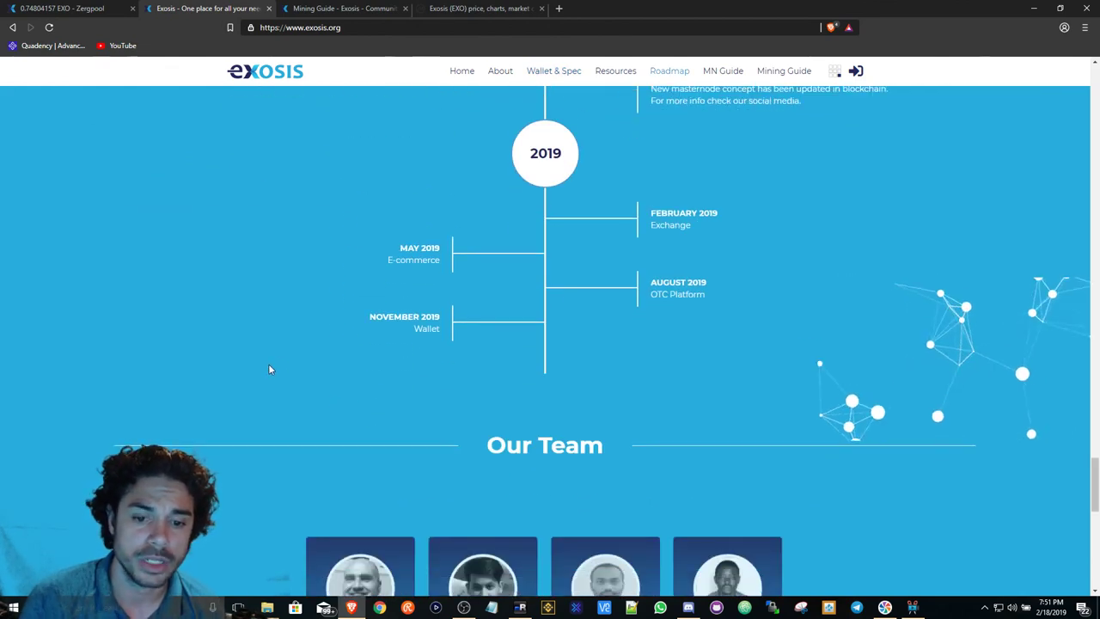
scroll(267, 370, "down", 3)
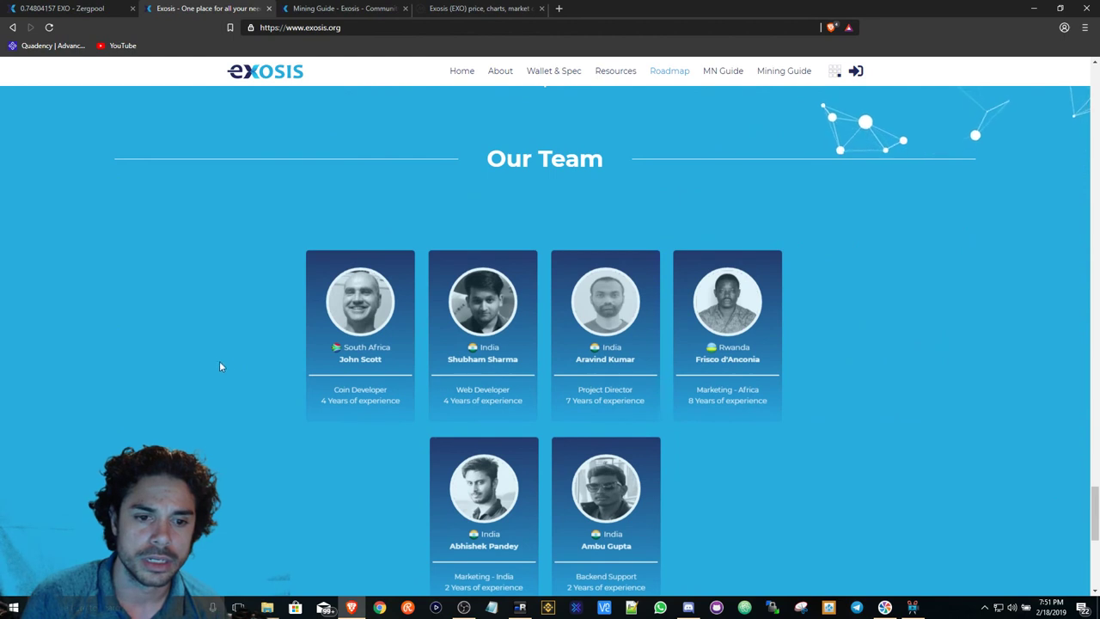
scroll(215, 354, "down", 2)
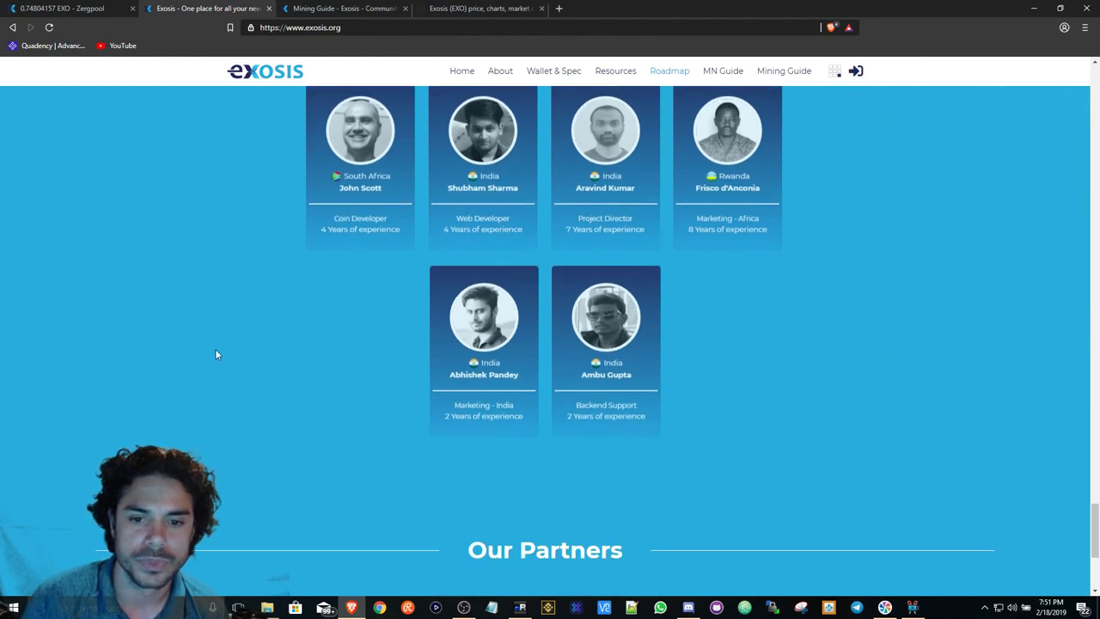
mouse_move(441, 170)
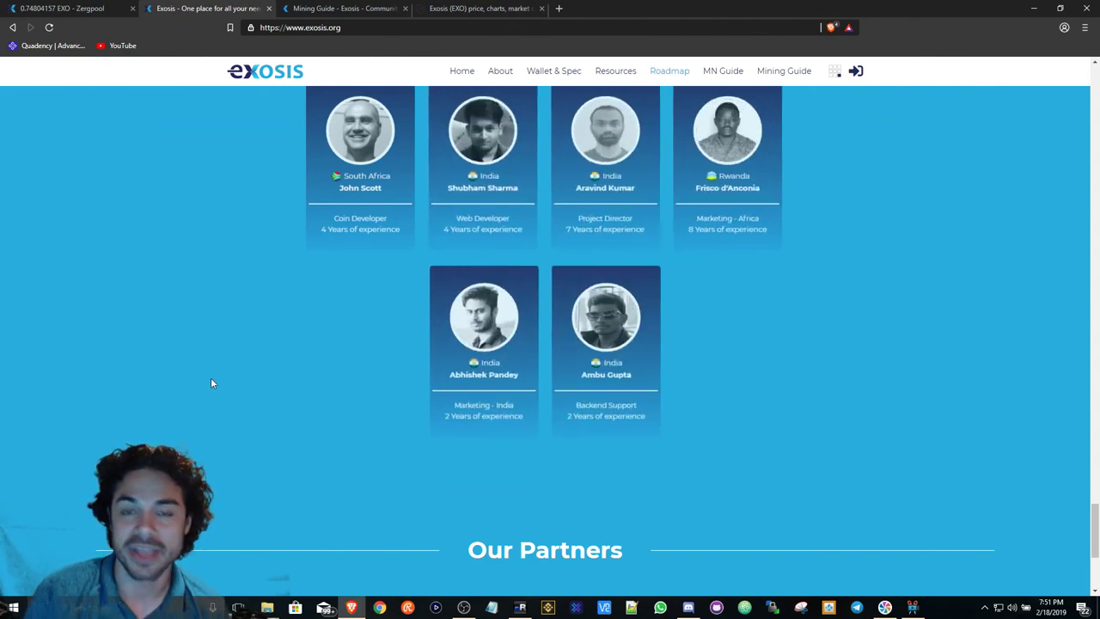
scroll(210, 383, "down", 3)
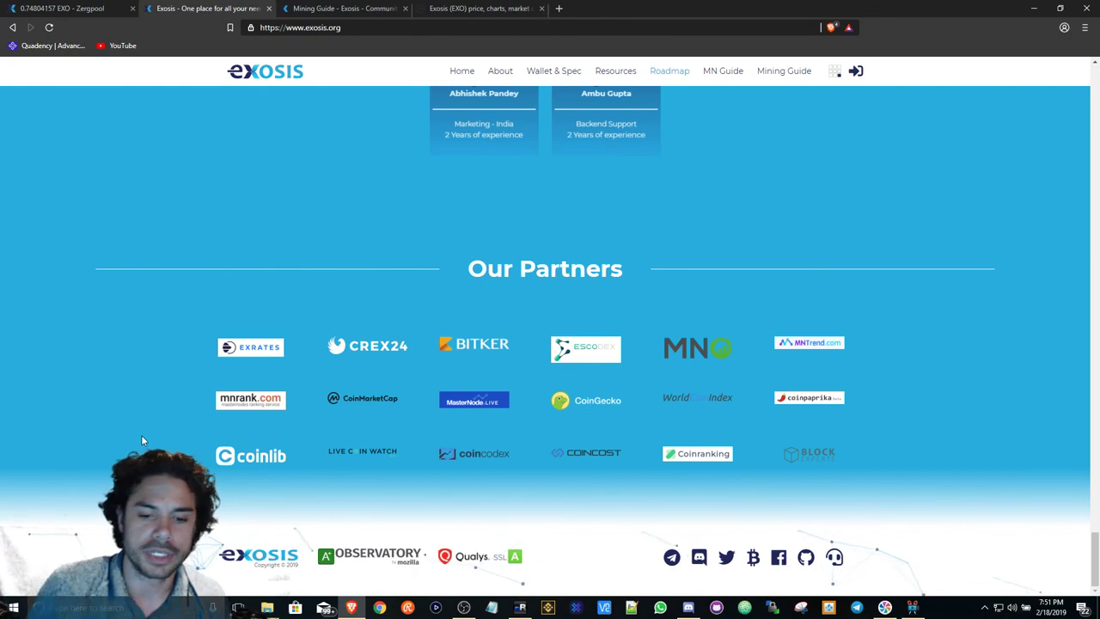
Scroll back to the top of exosis.org and Alt+Tab to the mRemoteNG session.
scroll(143, 440, "up", 10)
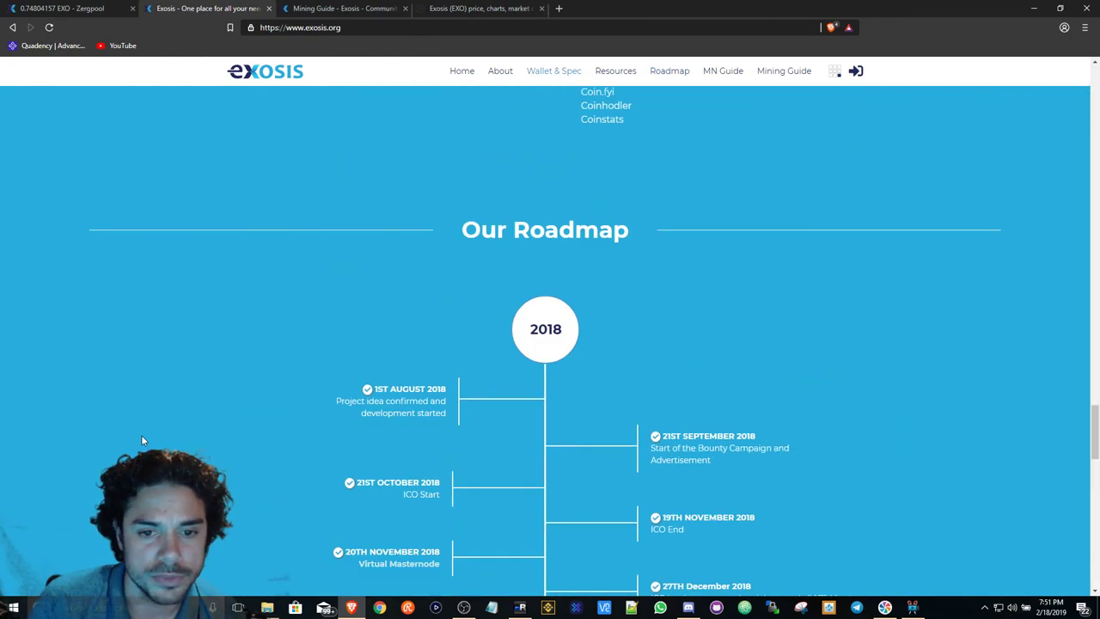
scroll(143, 440, "up", 15)
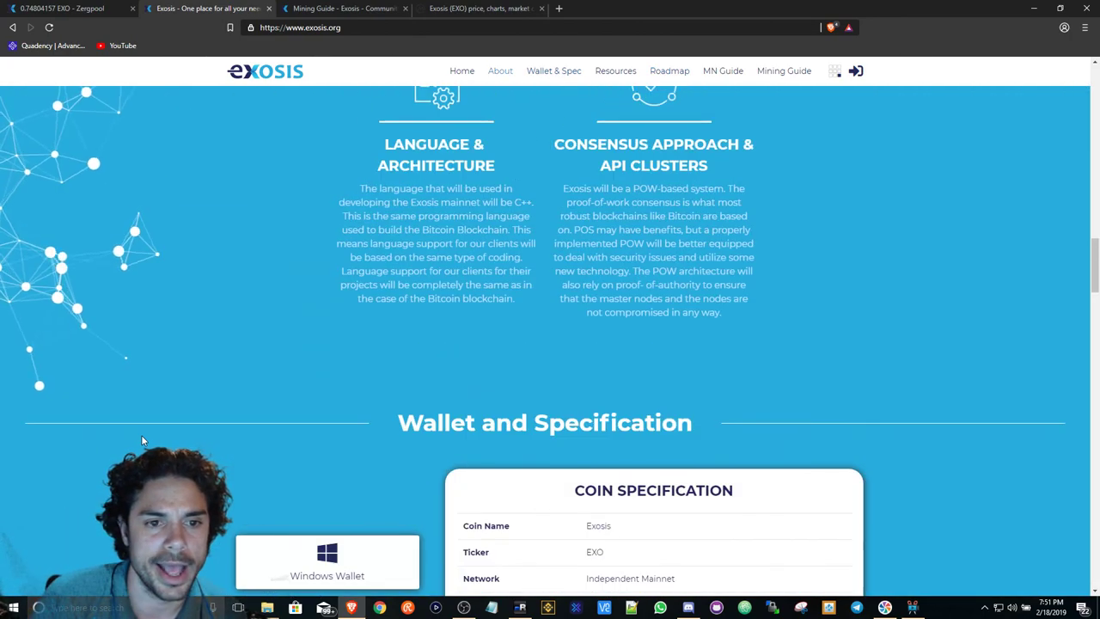
scroll(142, 440, "up", 20)
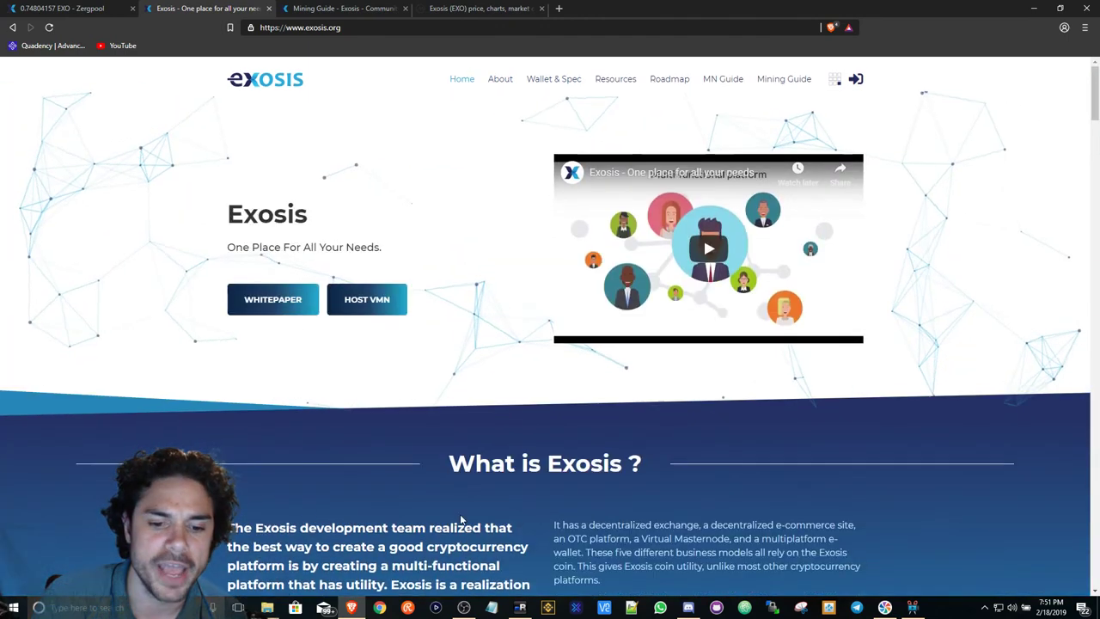
key("alt+Tab")
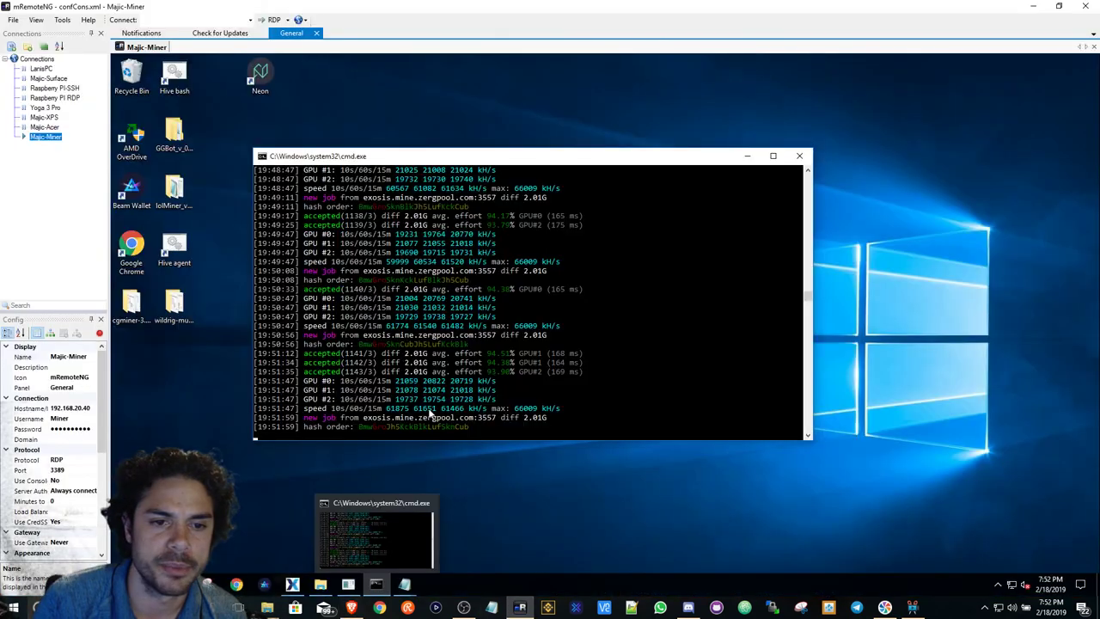
Open the remote Exosis Core Wallet to view its 28.00151780 EXO balance.
left_click(292, 585)
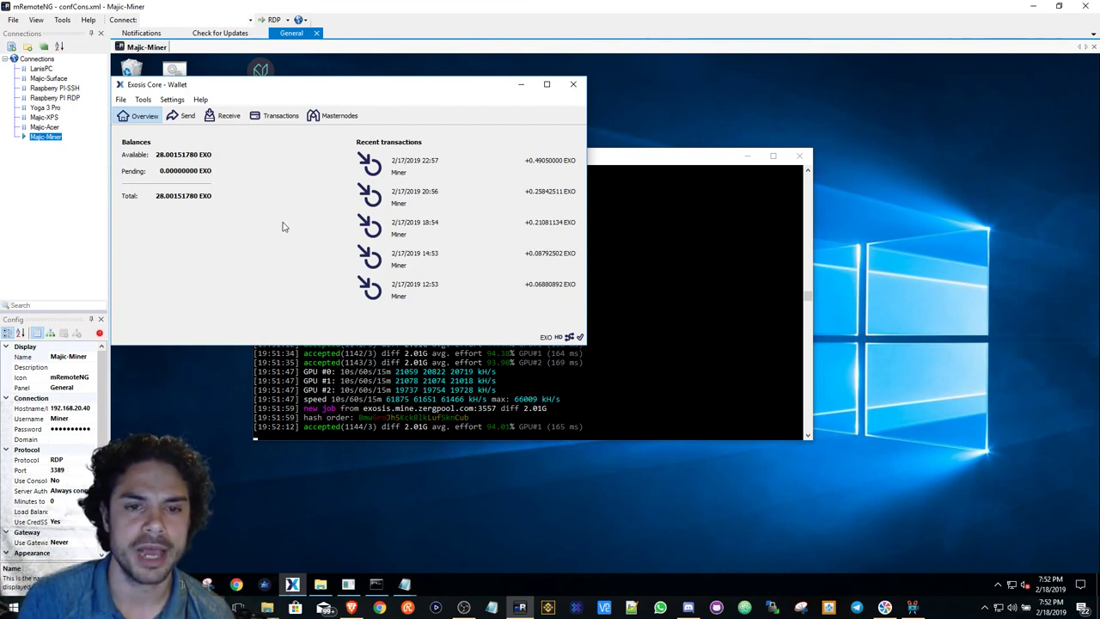
Minimize the Exosis Core Wallet and nudge the wildrig console window slightly right and up.
left_click(520, 88)
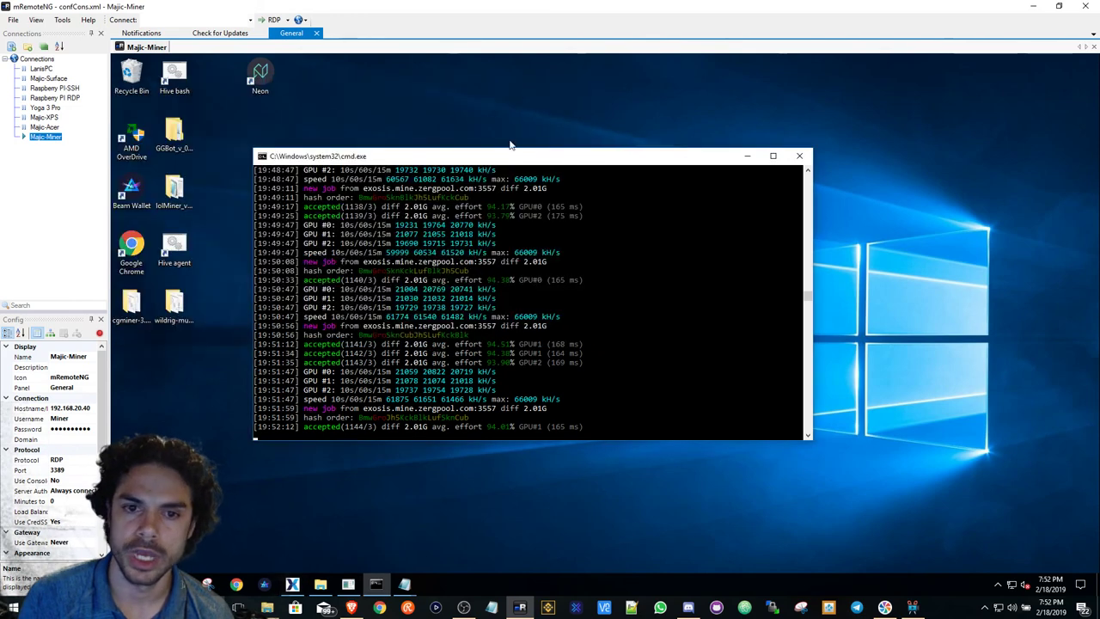
left_click_drag(508, 157, 528, 152)
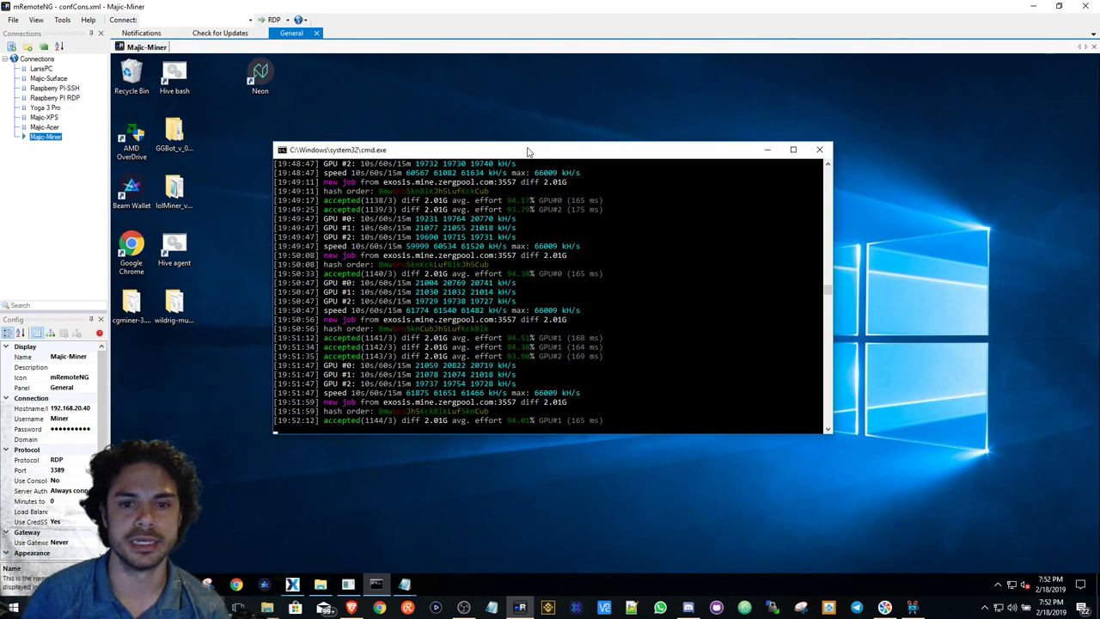